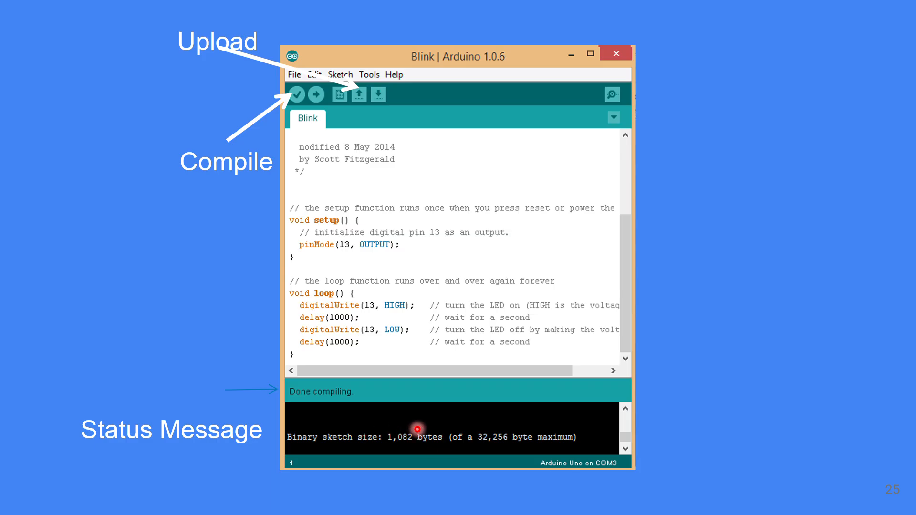
# End the slide show after the last slide and return to the presentation's editing view.
pyautogui.press('Right')
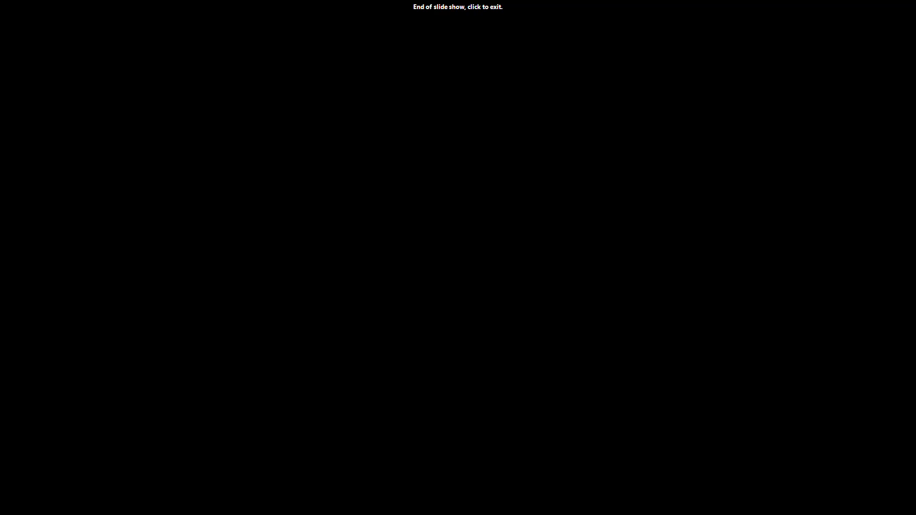
pyautogui.press('Escape')
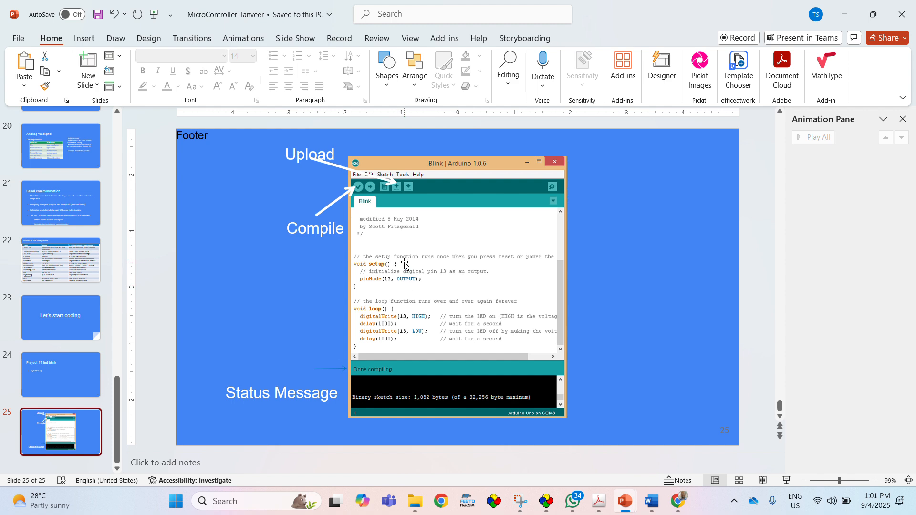
pyautogui.click(787, 481)
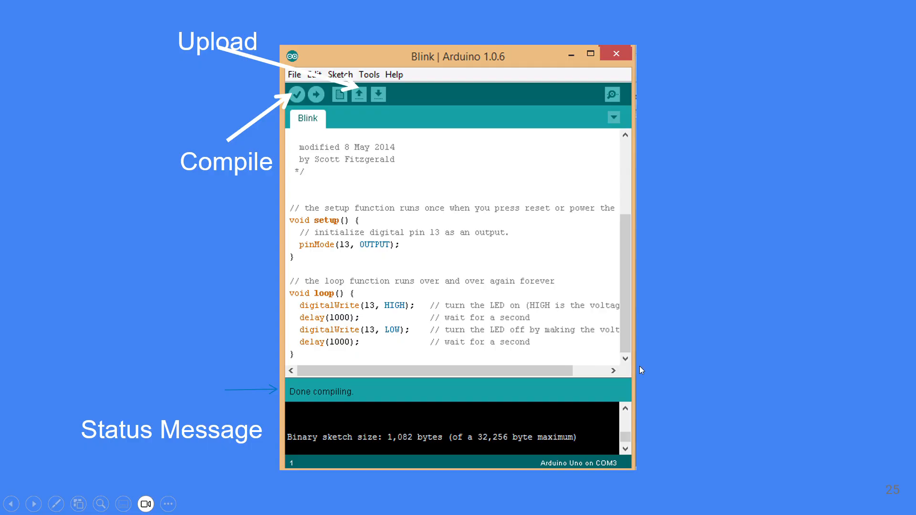
pyautogui.click(653, 358)
pyautogui.click(653, 362)
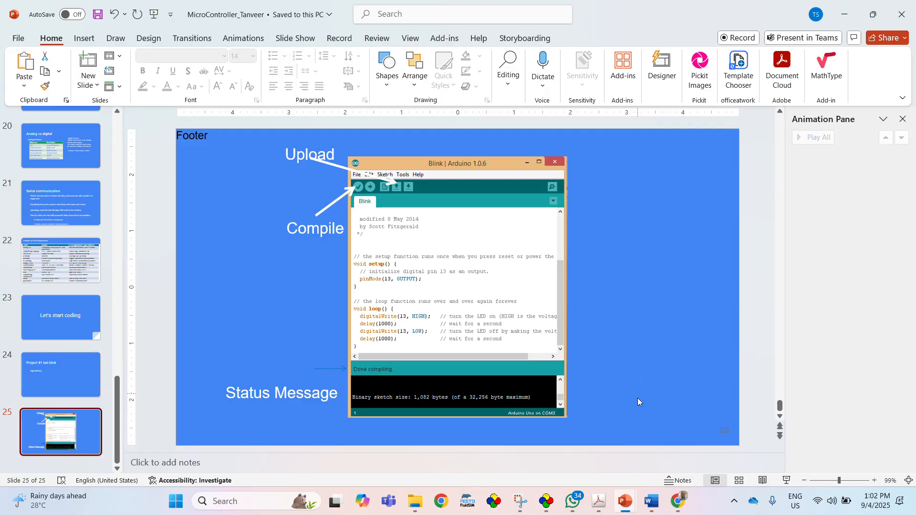
# Switch to Chrome and bring up the Two Blinking LED circuit in Tinkercad.
pyautogui.click(678, 501)
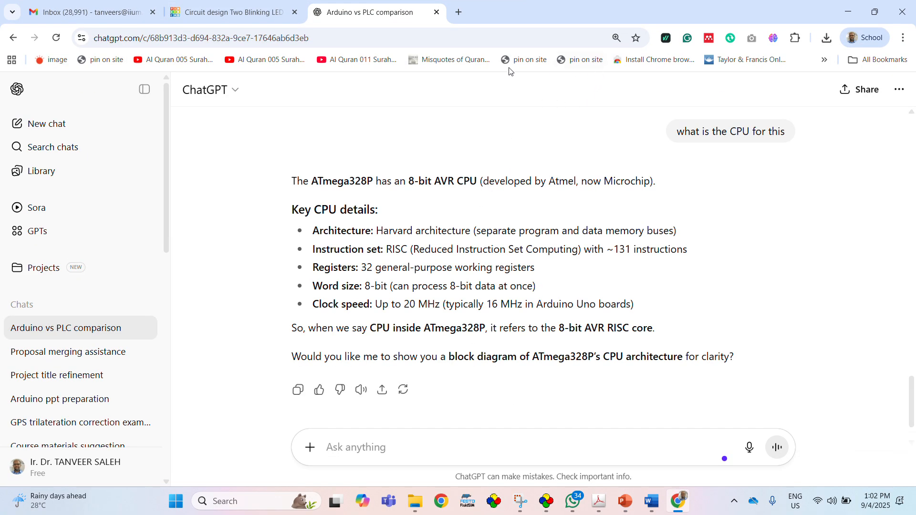
pyautogui.click(204, 14)
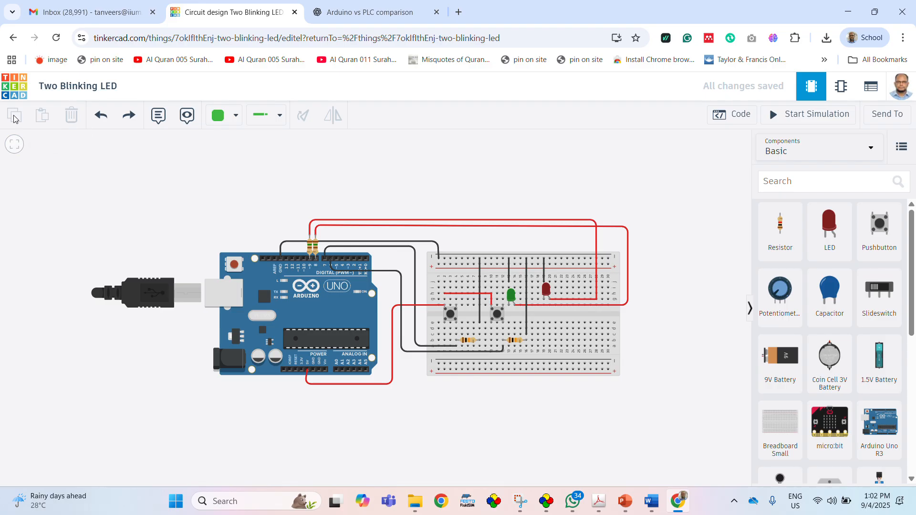
# View the new design types from the project's page, including Circuits, and reopen the Two Blinking LED circuit for editing.
pyautogui.click(13, 95)
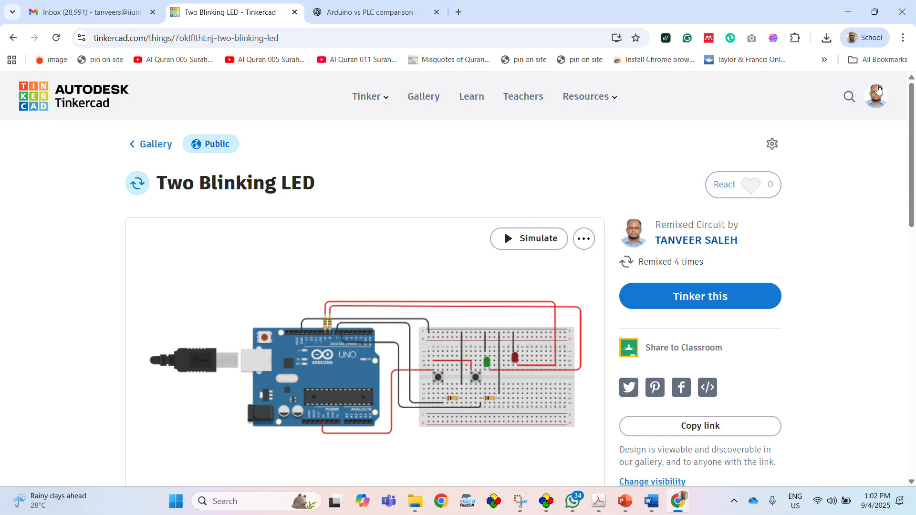
pyautogui.click(878, 101)
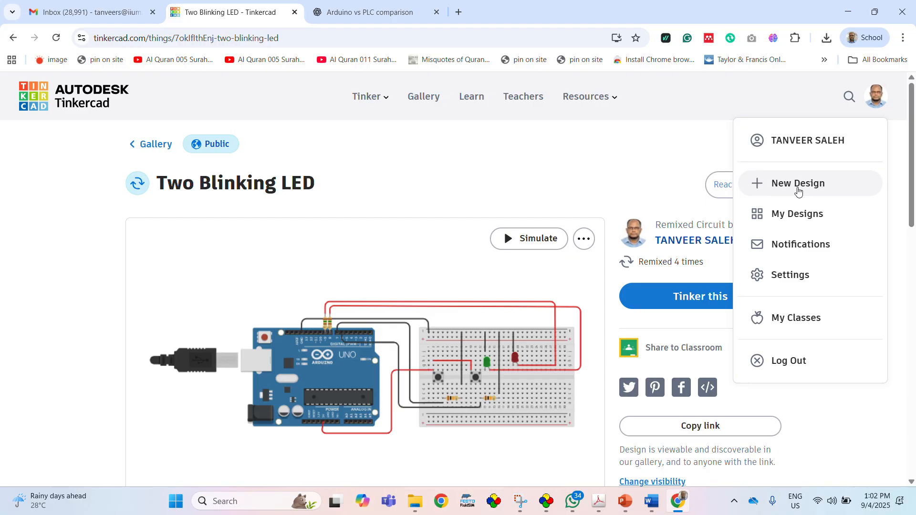
pyautogui.click(798, 192)
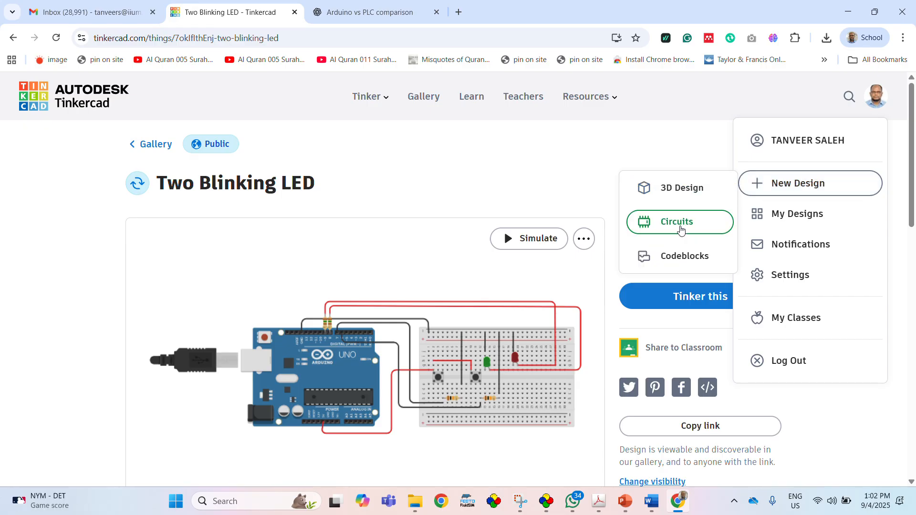
pyautogui.click(479, 165)
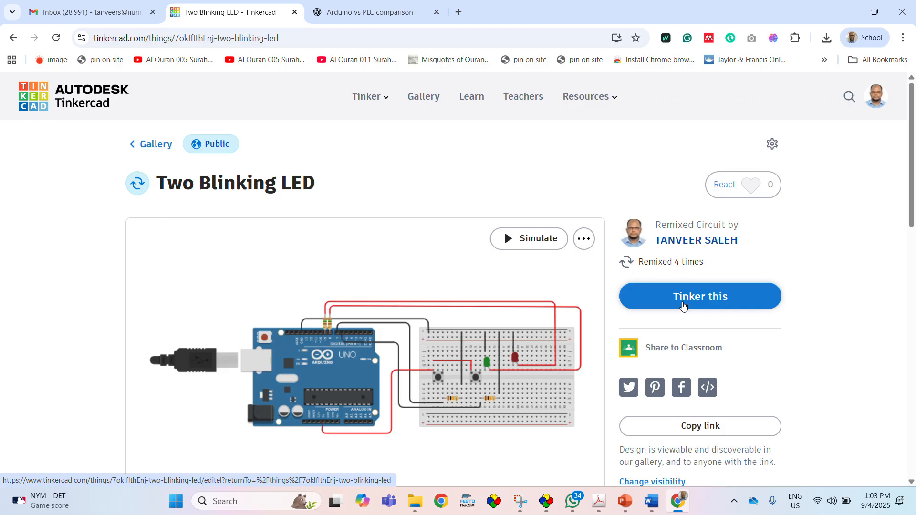
pyautogui.click(683, 305)
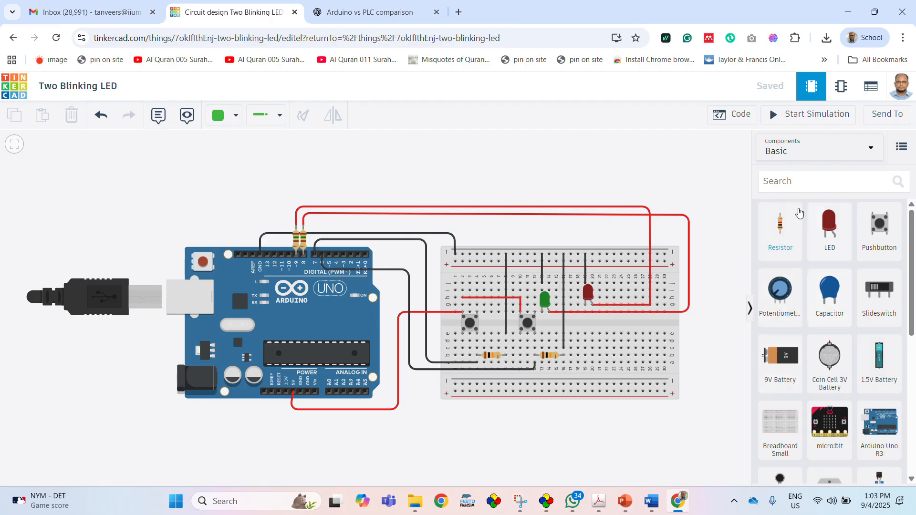
# Place a red LED in the empty area above the breadboard and delete it again.
pyautogui.click(834, 236)
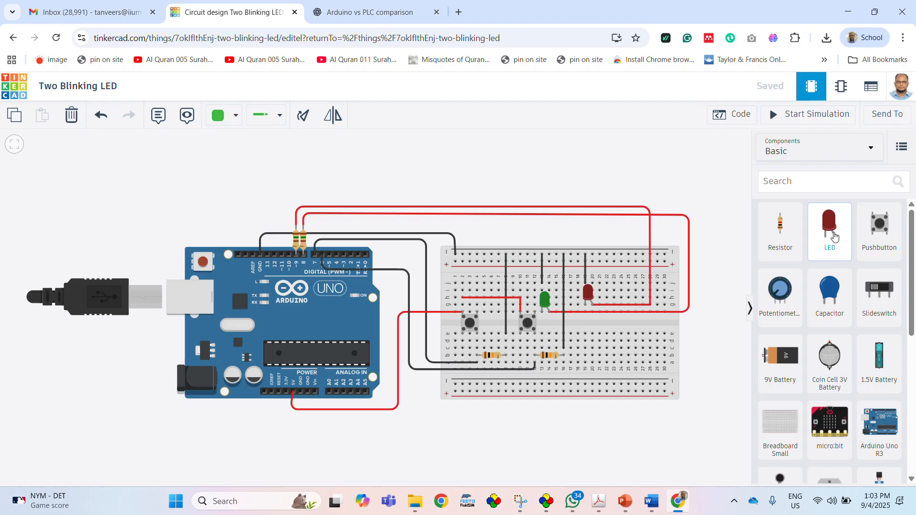
pyautogui.moveTo(834, 236); pyautogui.dragTo(549, 172)
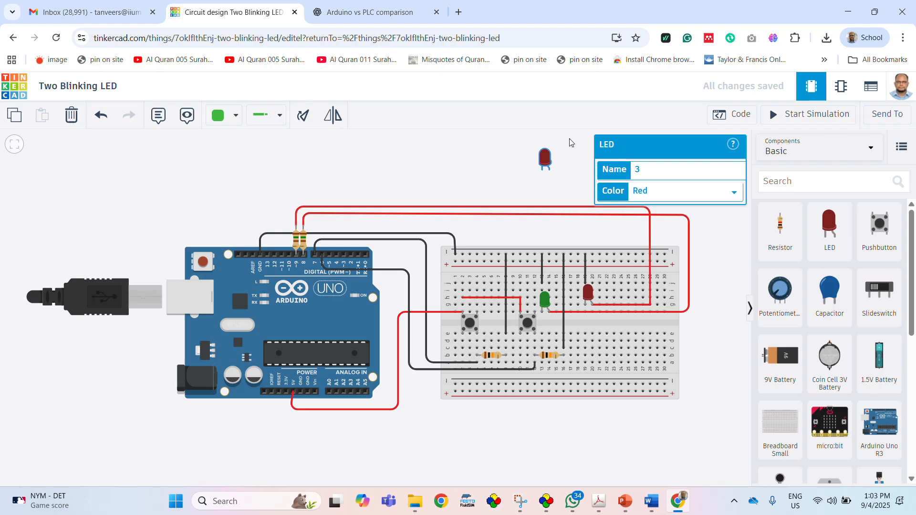
pyautogui.press('Delete')
pyautogui.click(547, 164)
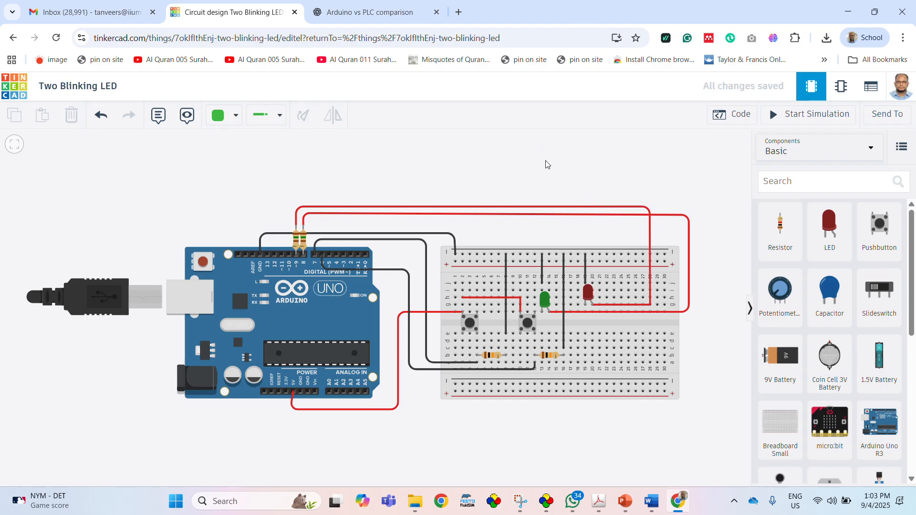
# Search the components for "arduino uno r3" and place a second Arduino Uno R3 board above the breadboard.
pyautogui.click(810, 180)
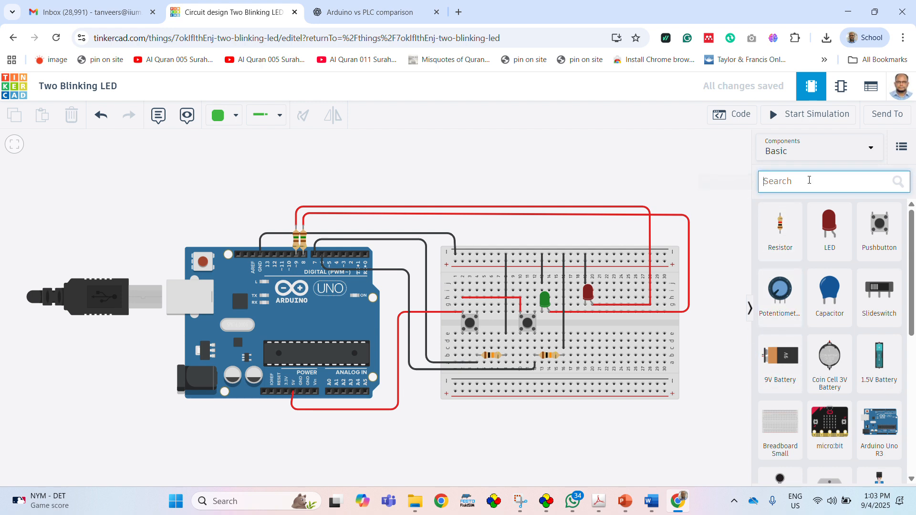
pyautogui.write('ar')
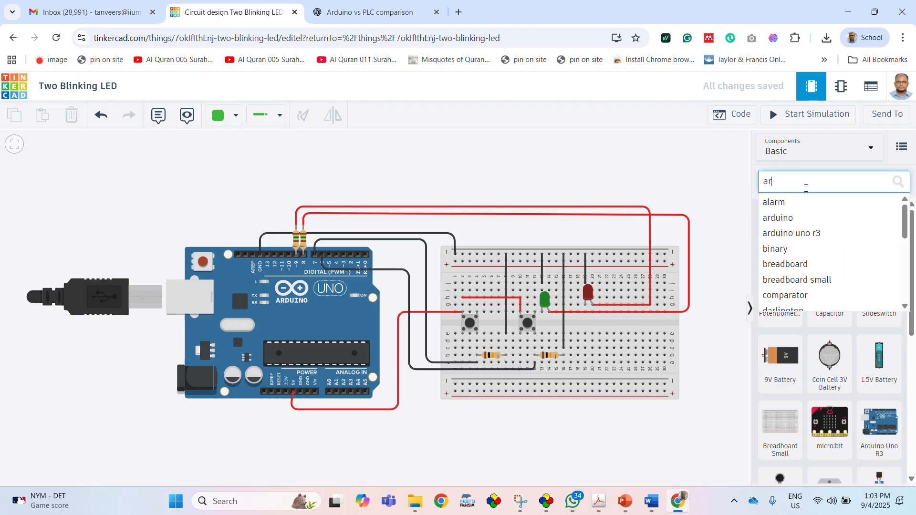
pyautogui.click(791, 233)
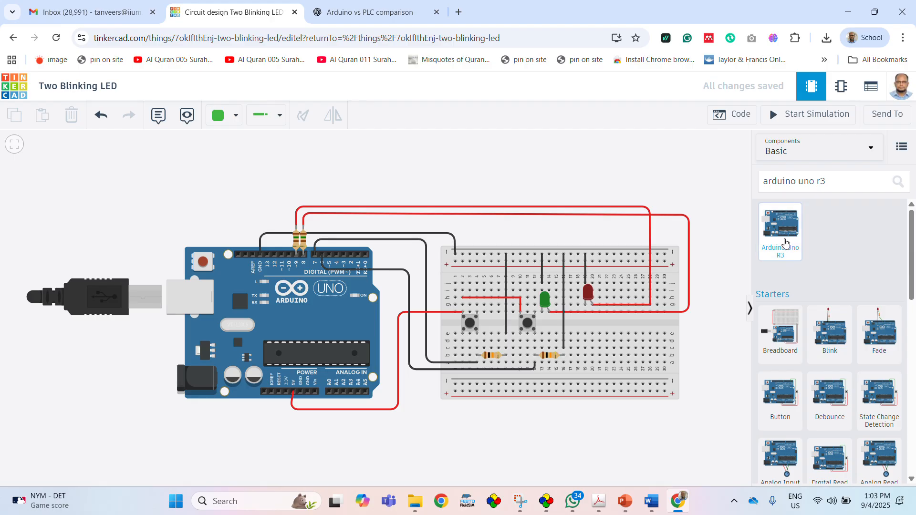
pyautogui.moveTo(786, 244); pyautogui.dragTo(561, 188)
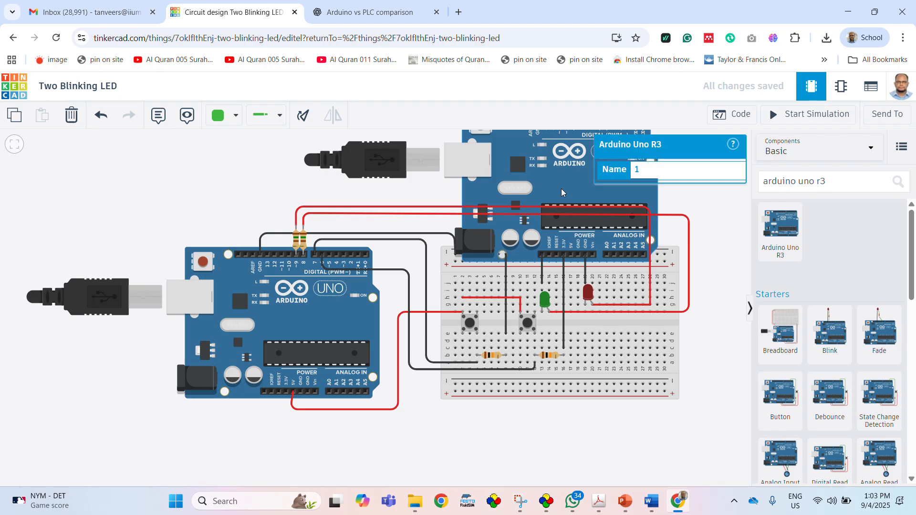
# Delete the second Arduino Uno R3 board that overlaps the breadboard.
pyautogui.press('Delete')
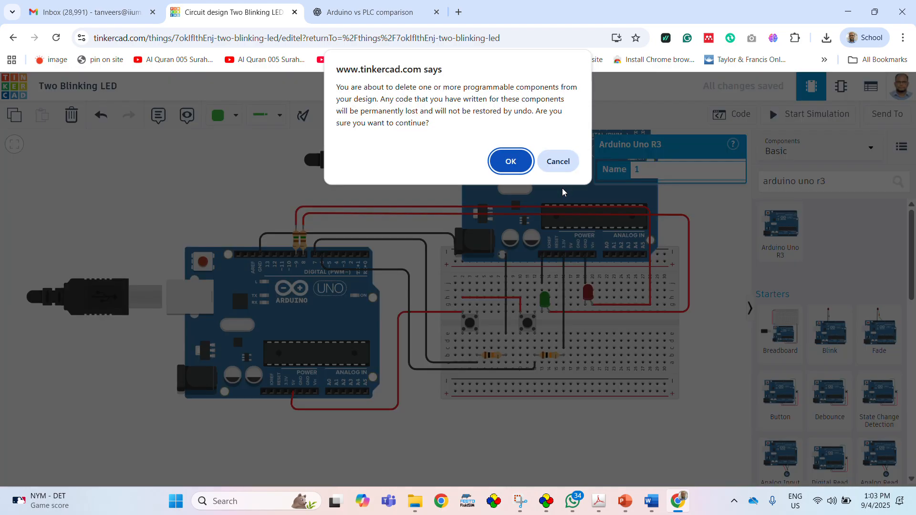
pyautogui.click(566, 167)
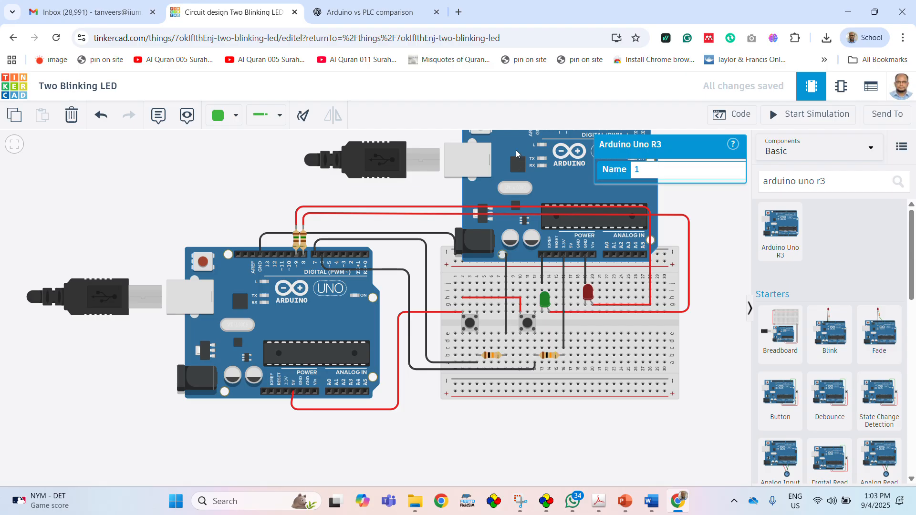
pyautogui.click(661, 187)
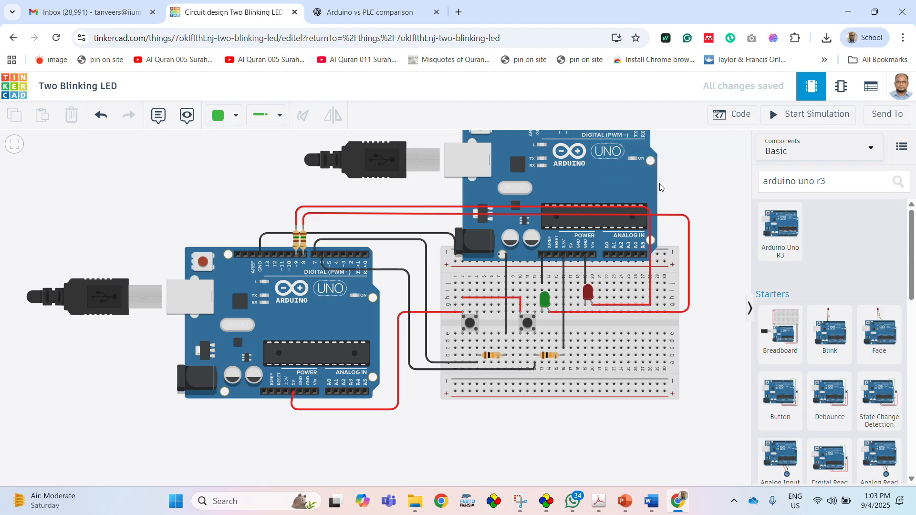
pyautogui.click(649, 196)
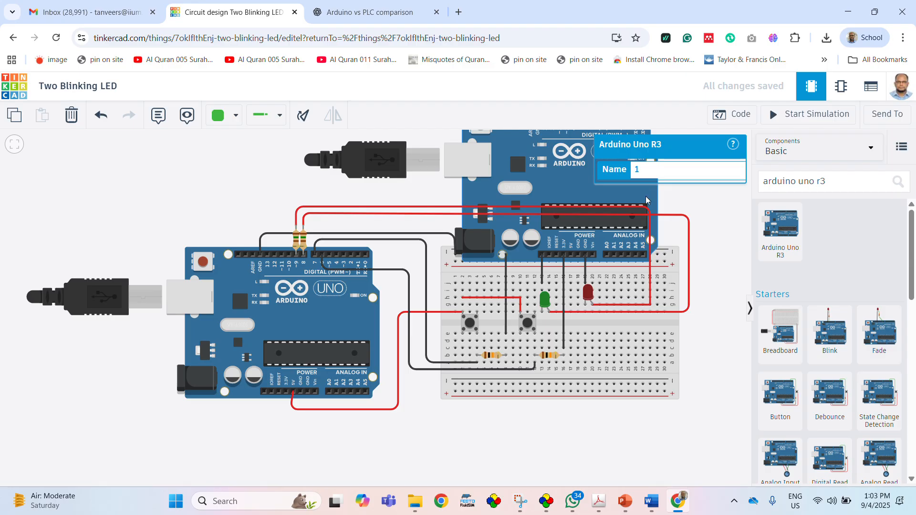
pyautogui.press('Delete')
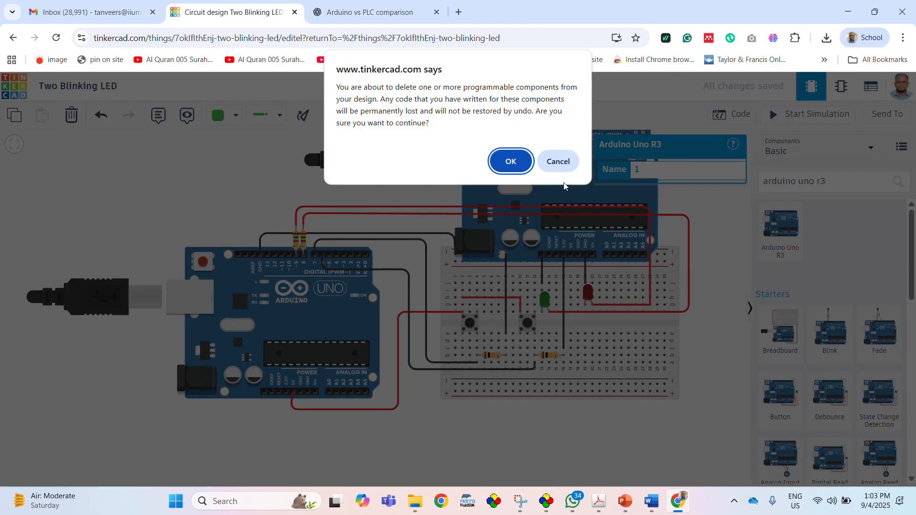
pyautogui.click(508, 161)
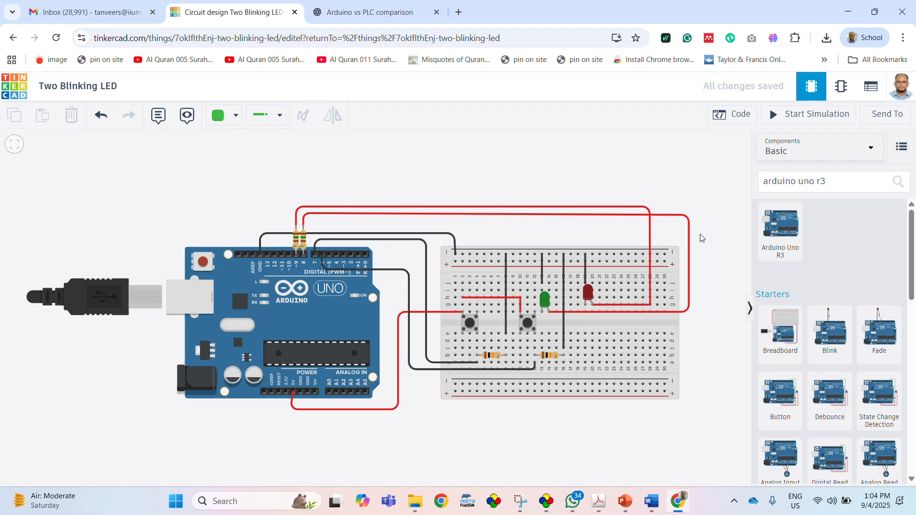
# Show the Arduino code of the circuit briefly and hide it again.
pyautogui.click(735, 119)
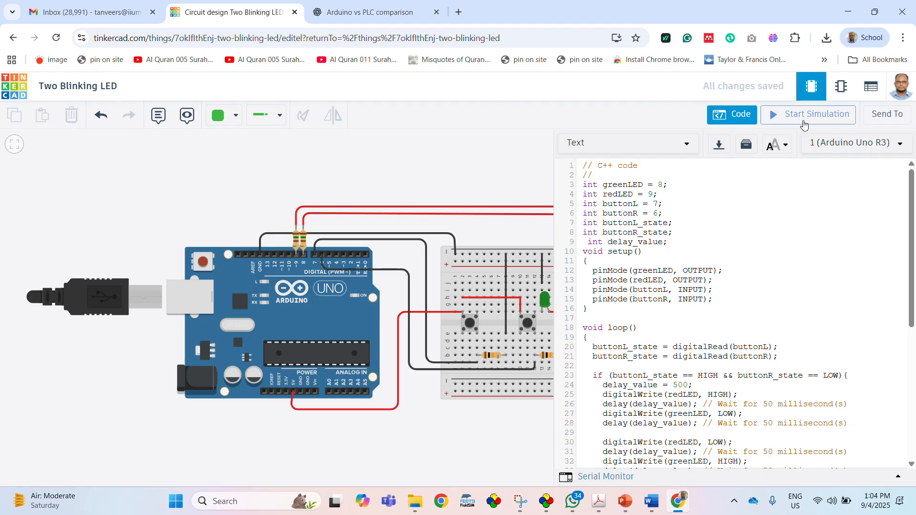
pyautogui.click(732, 114)
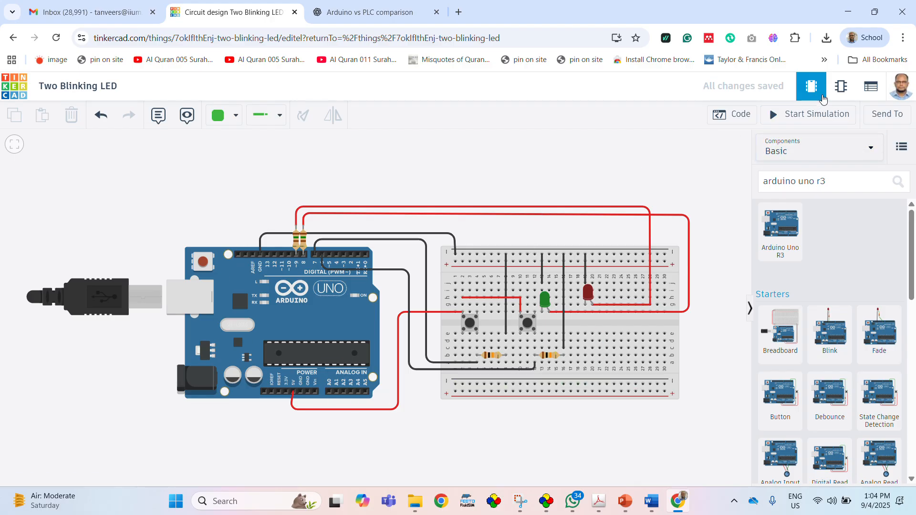
# Examine the circuit's schematic, including the Arduino pin connections, switches, resistors, LEDs, 5V supply and ground.
pyautogui.click(841, 87)
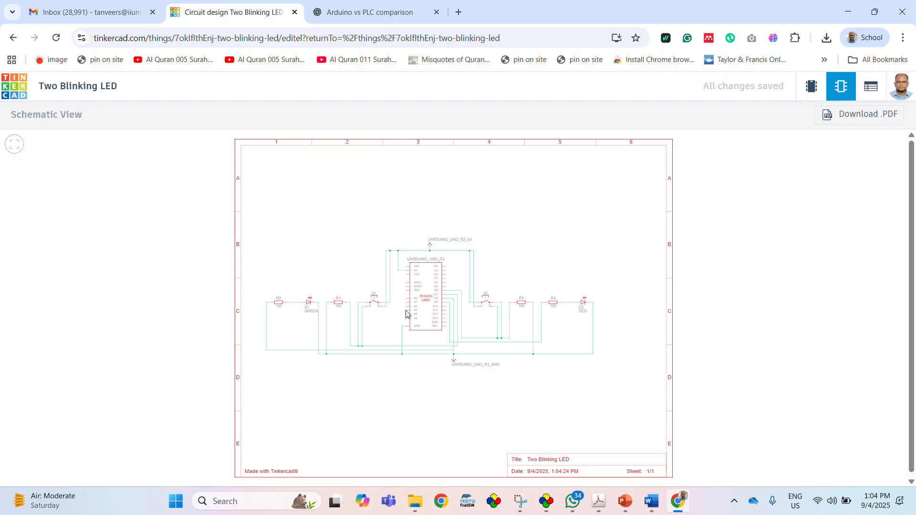
pyautogui.scroll(3, 327, 320)
pyautogui.scroll(1, 474, 327)
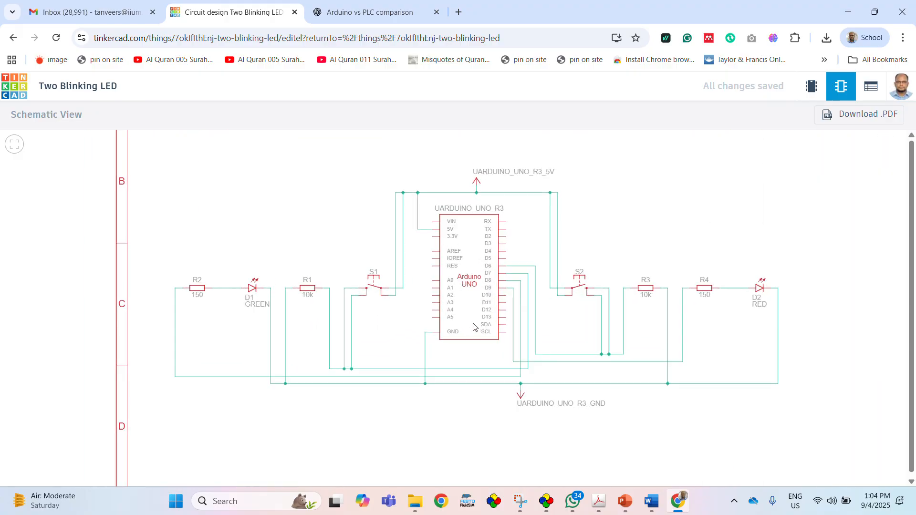
pyautogui.scroll(-1, 474, 327)
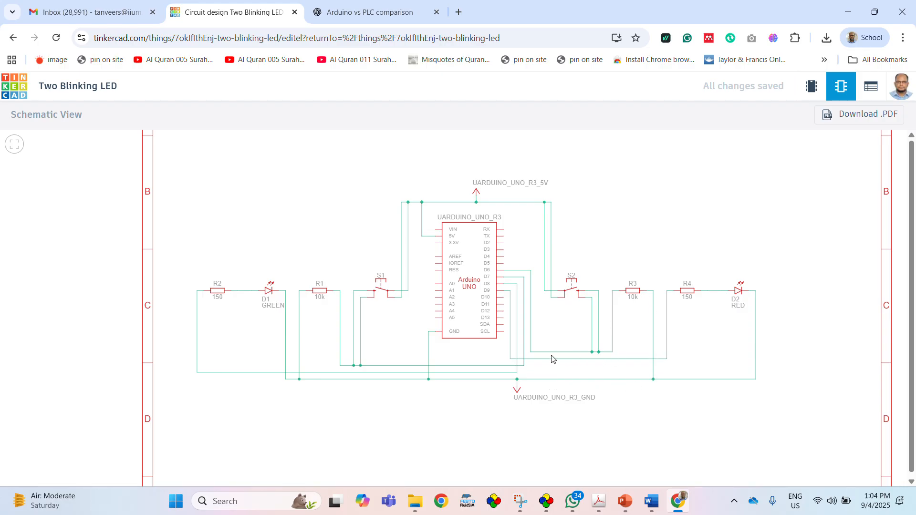
pyautogui.scroll(3, 320, 324)
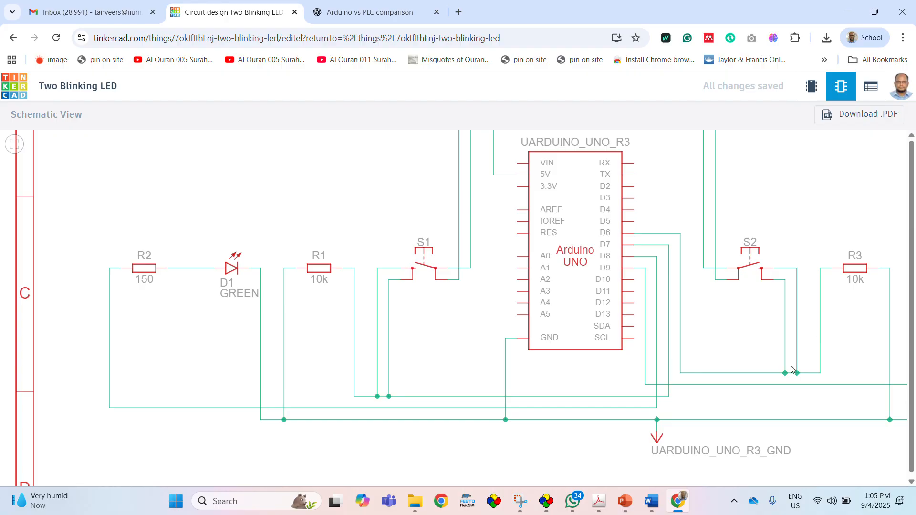
pyautogui.scroll(-3, 563, 420)
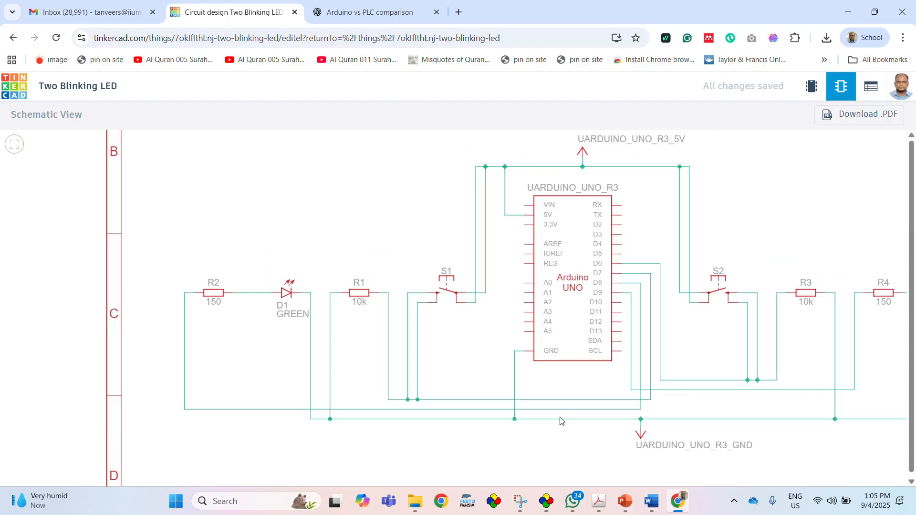
pyautogui.scroll(-1, 620, 400)
pyautogui.scroll(-1, 839, 377)
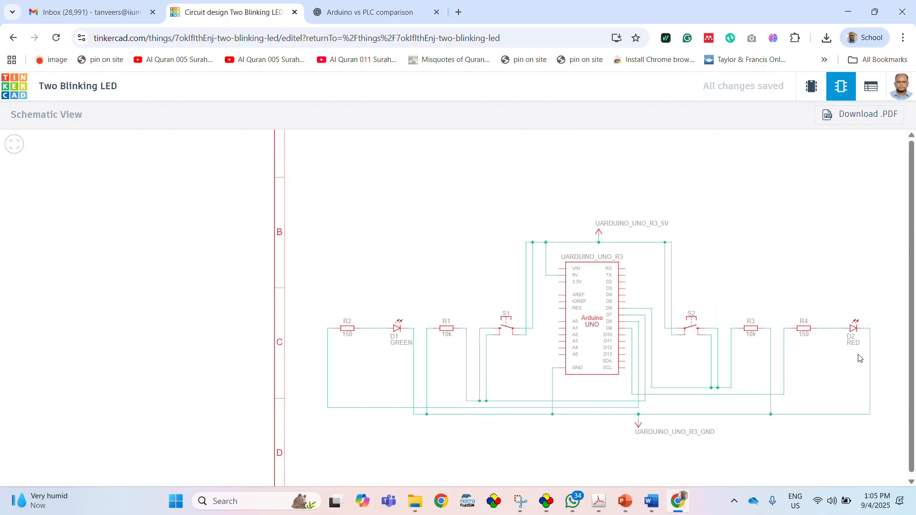
pyautogui.scroll(2, 859, 353)
pyautogui.scroll(1, 859, 351)
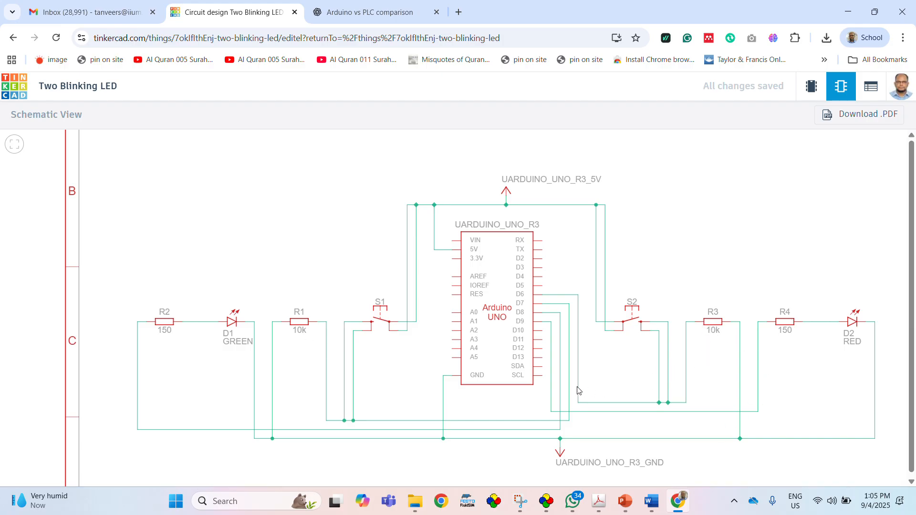
# Return to the circuit view and show the Arduino Uno R3's text code beside the breadboard layout.
pyautogui.click(811, 96)
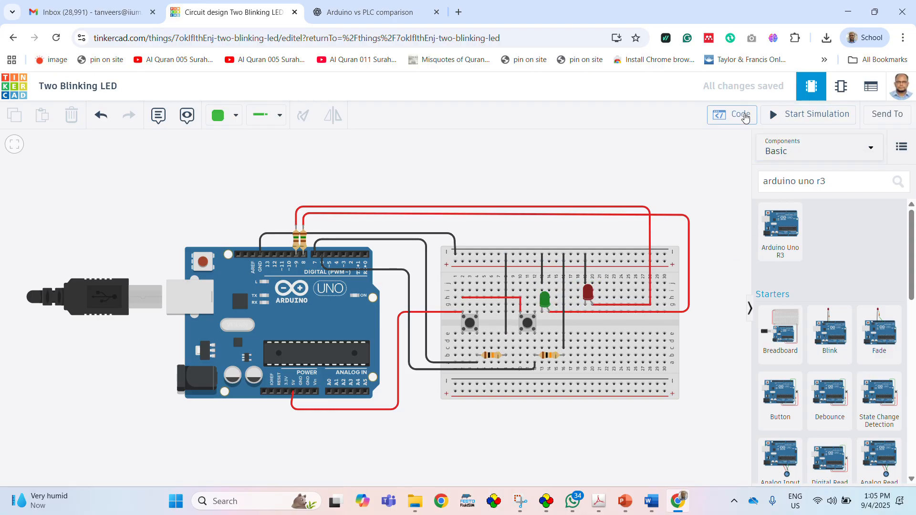
pyautogui.click(738, 120)
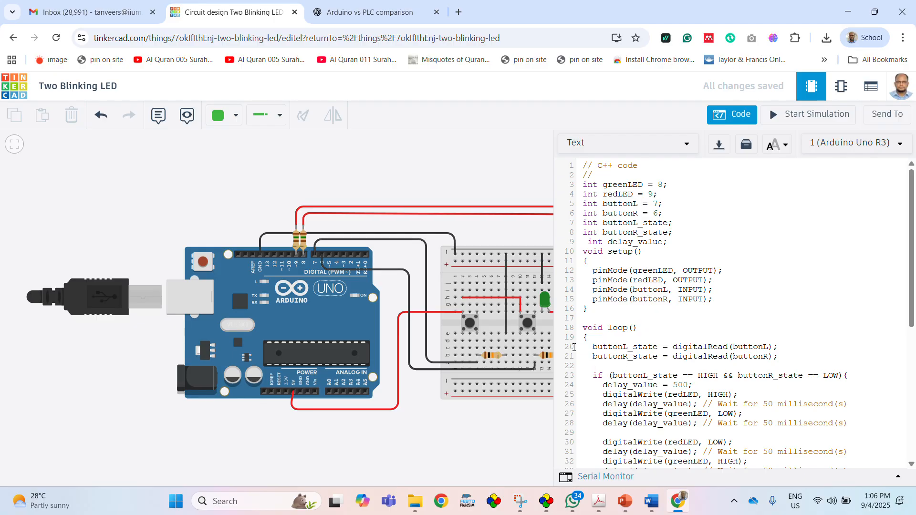
# Examine the loop code's button-state conditions, LED outputs and delay values against the breadboard circuit, and hide the code again.
pyautogui.scroll(-3, 653, 347)
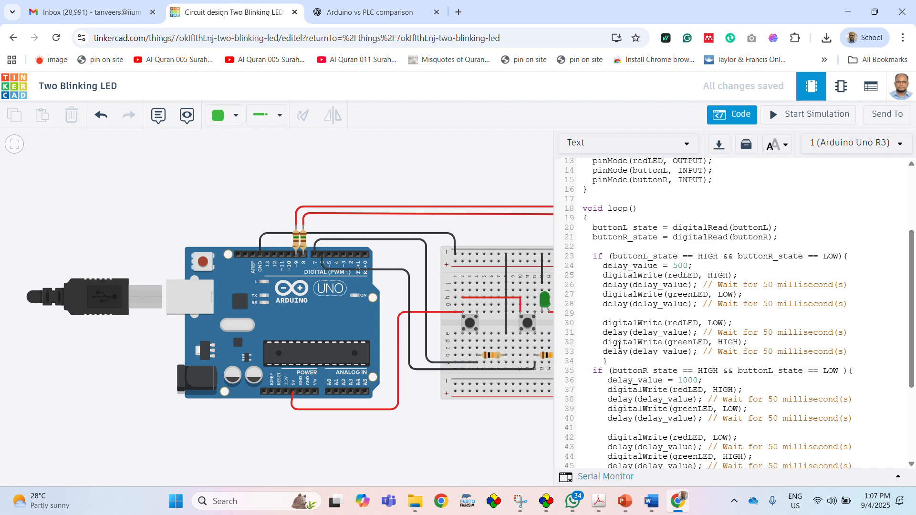
pyautogui.scroll(-2, 620, 356)
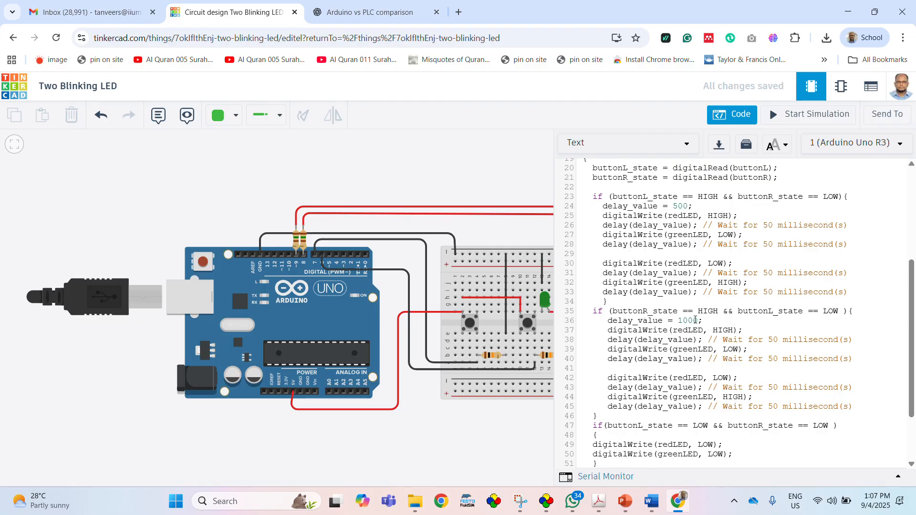
pyautogui.scroll(-2, 695, 320)
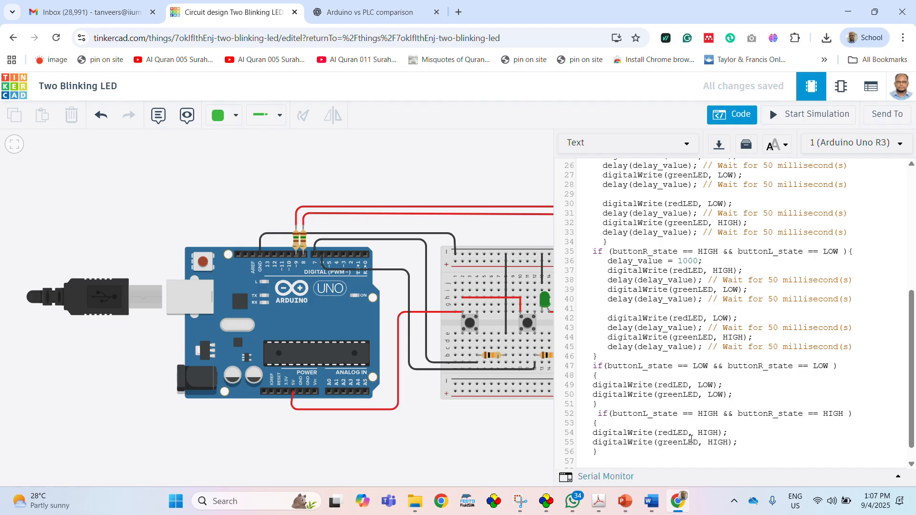
pyautogui.scroll(-1, 685, 429)
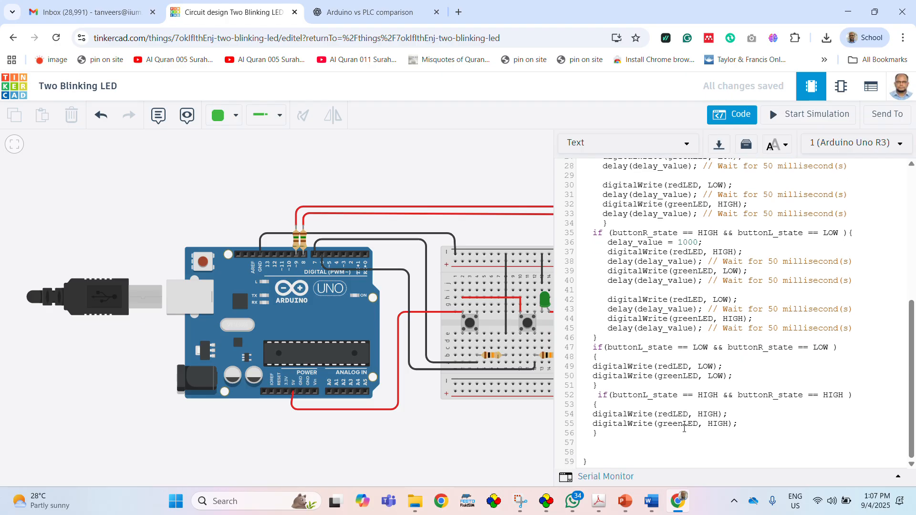
pyautogui.click(501, 167)
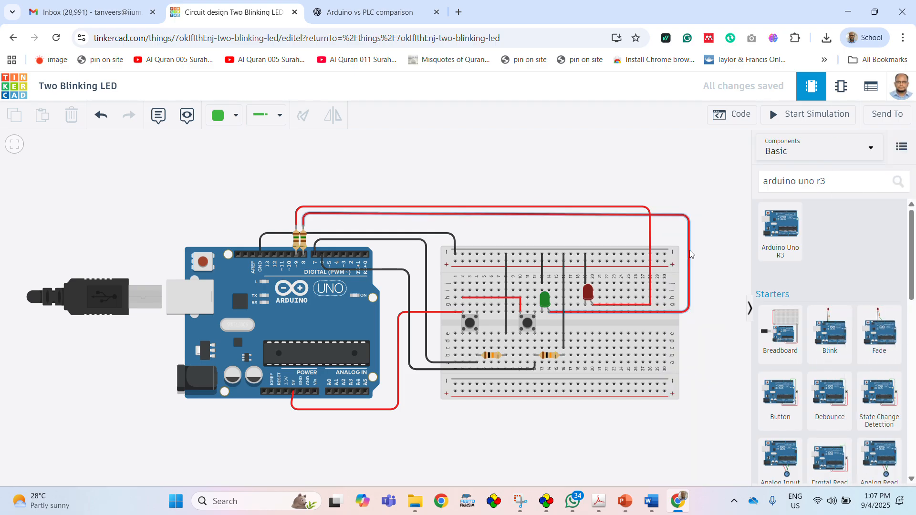
pyautogui.click(742, 117)
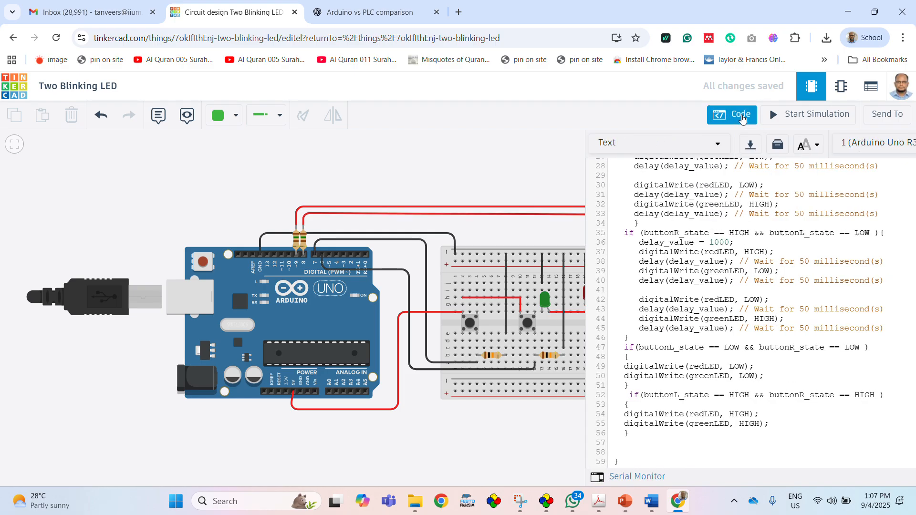
pyautogui.scroll(5, 692, 268)
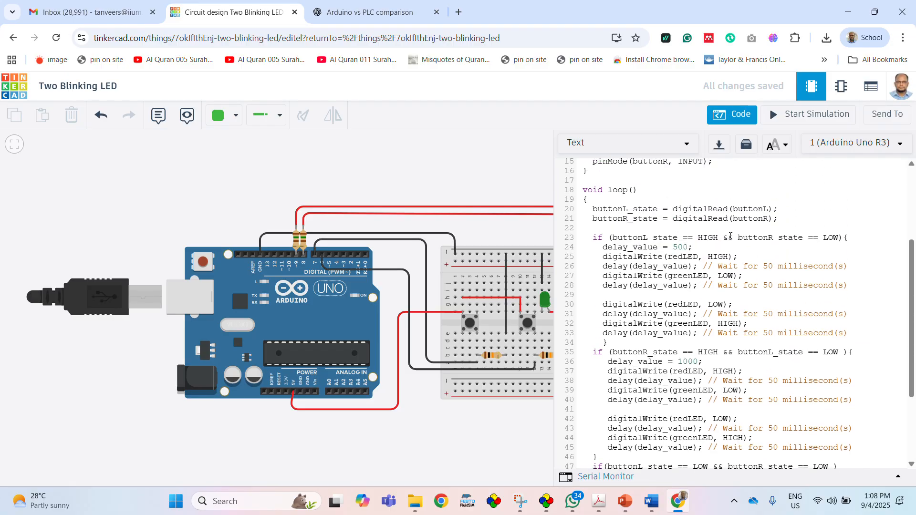
pyautogui.press('BackSpace')
pyautogui.click(698, 361)
pyautogui.click(730, 115)
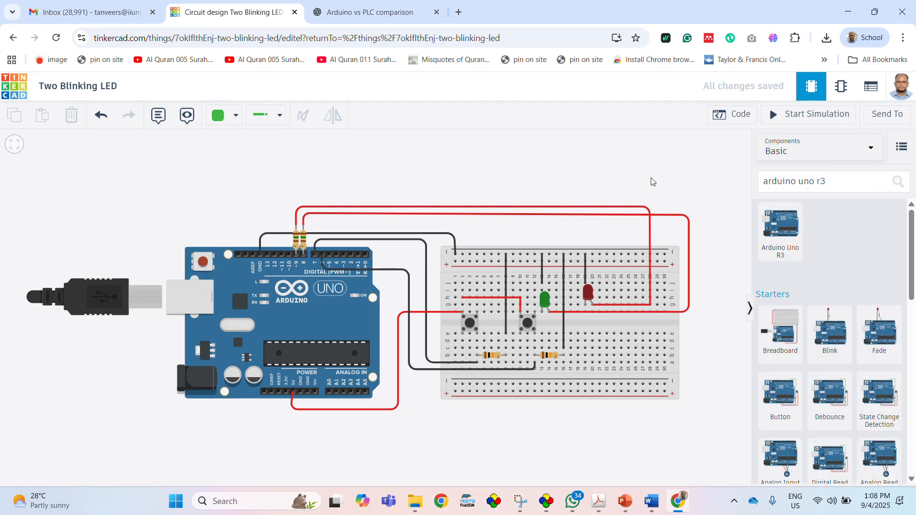
# Start the circuit simulation and clear the component search so all basic components are listed.
pyautogui.click(806, 117)
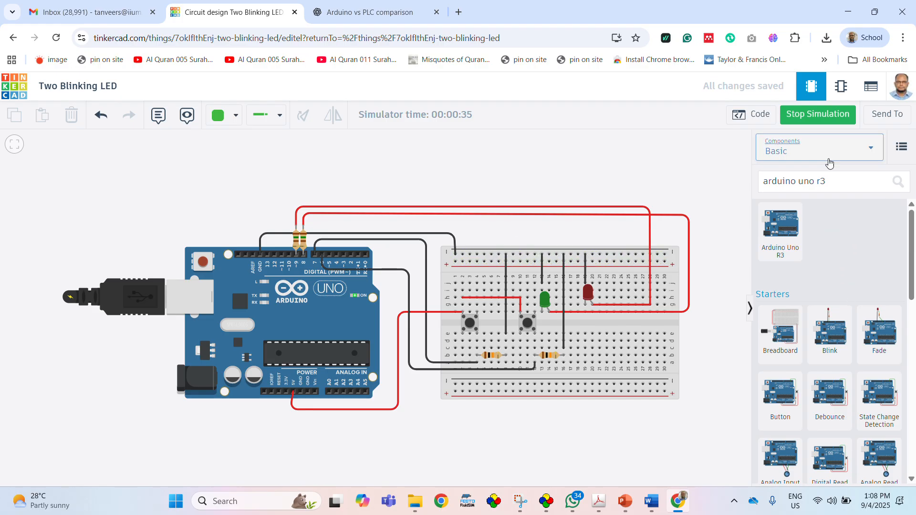
pyautogui.click(832, 181)
pyautogui.press('BackSpace')
pyautogui.press('BackSpace')
pyautogui.press('BackSpace')
pyautogui.press('BackSpace')
pyautogui.press('BackSpace')
pyautogui.press('BackSpace')
pyautogui.press('BackSpace')
pyautogui.press('BackSpace')
pyautogui.press('BackSpace')
pyautogui.press('BackSpace')
pyautogui.press('BackSpace')
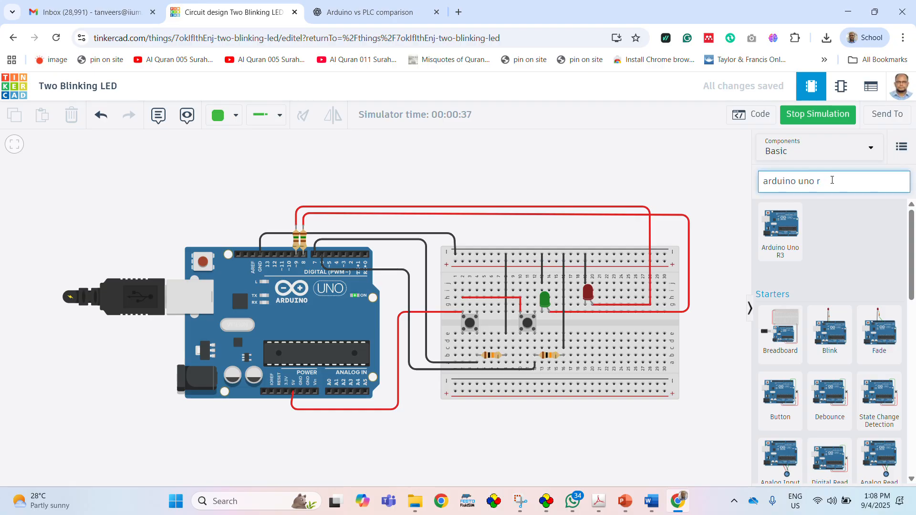
pyautogui.press('BackSpace')
pyautogui.press('BackSpace')
pyautogui.press('BackSpace')
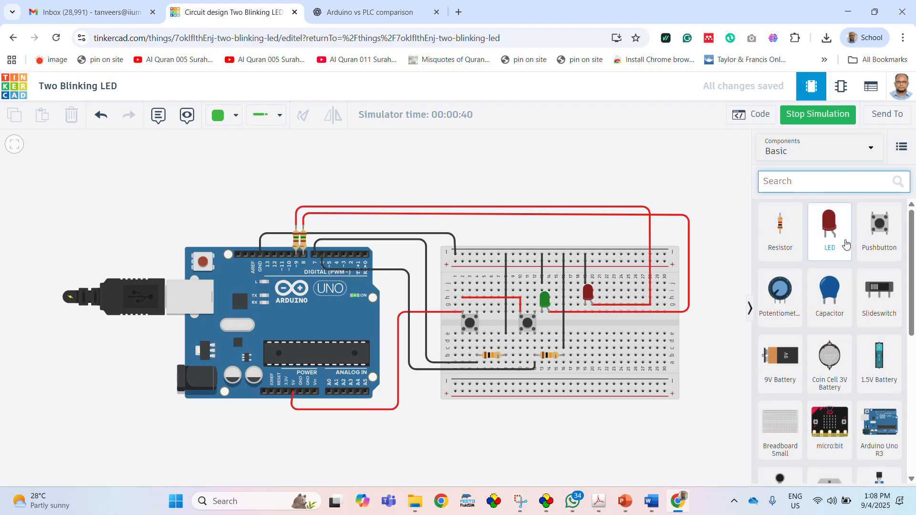
# Place a third LED on the breadboard beside the red LED and set its color to Yellow.
pyautogui.click(830, 241)
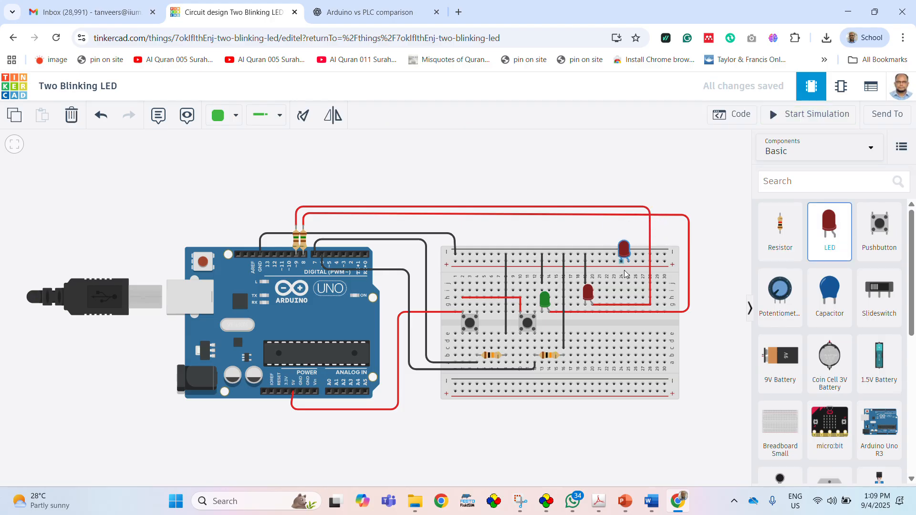
pyautogui.click(616, 298)
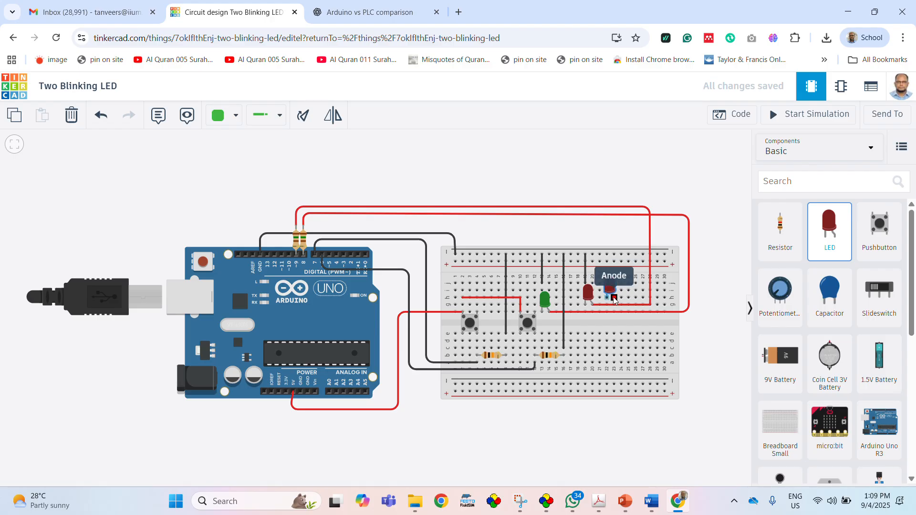
pyautogui.click(614, 298)
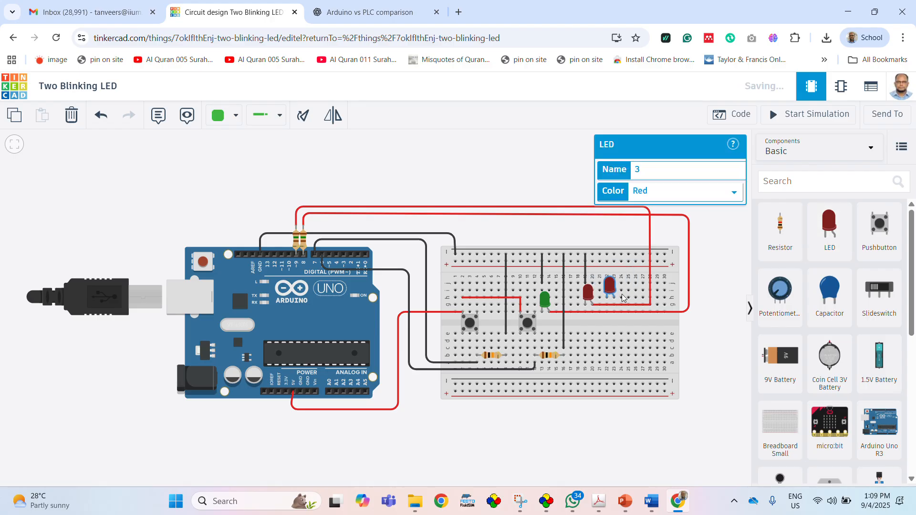
pyautogui.click(670, 193)
pyautogui.click(673, 231)
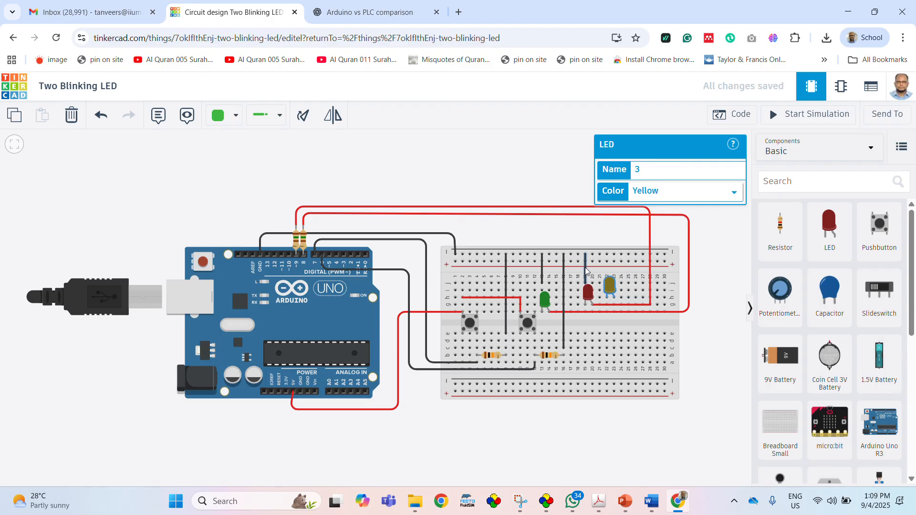
pyautogui.click(586, 270)
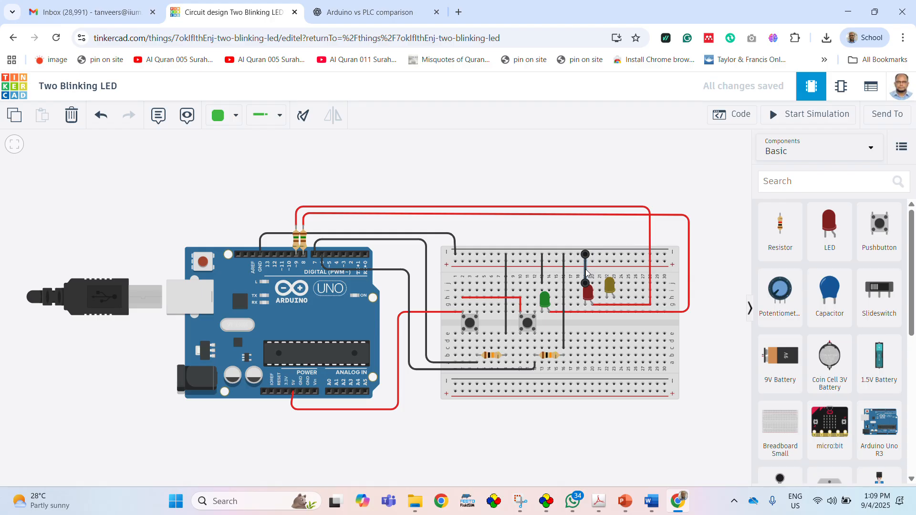
pyautogui.click(628, 179)
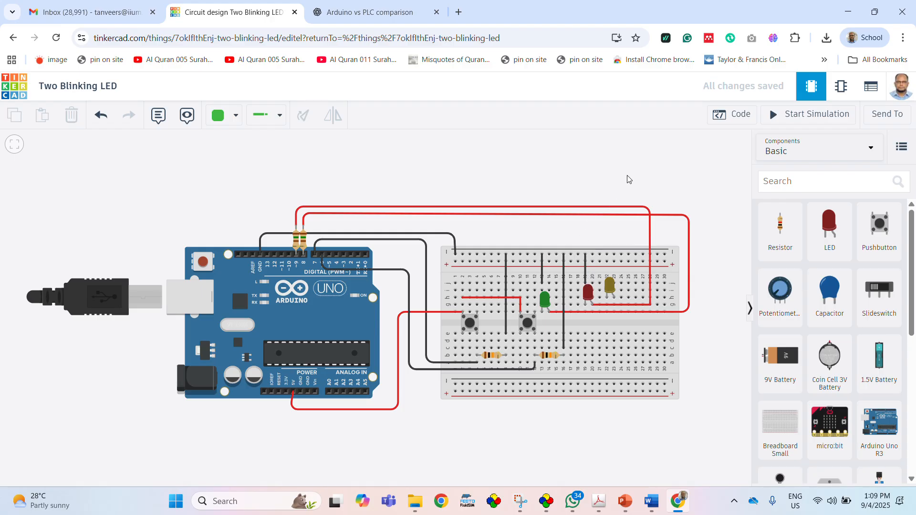
pyautogui.click(586, 270)
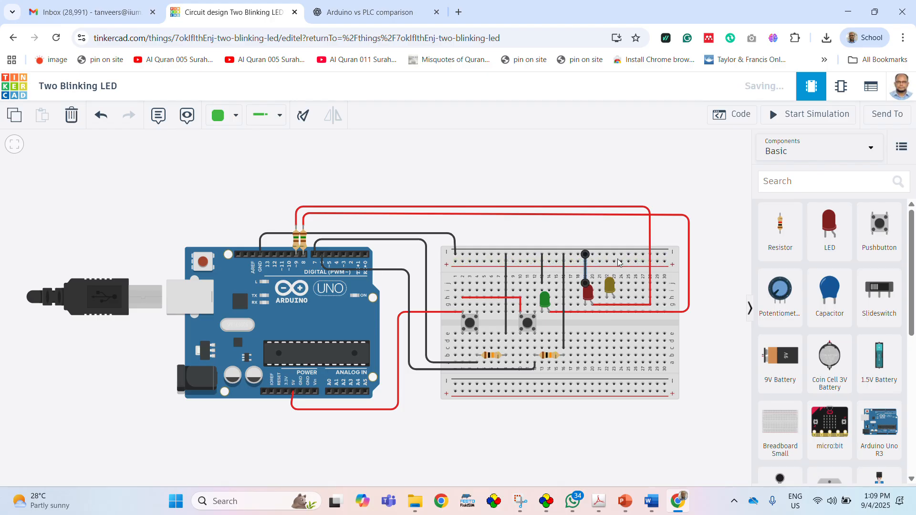
pyautogui.click(602, 184)
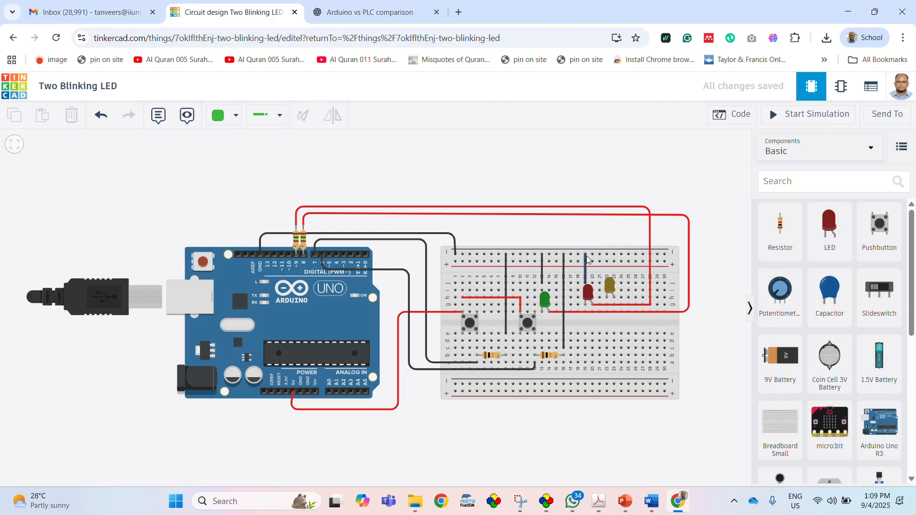
# Search the basic components for "wire".
pyautogui.click(811, 184)
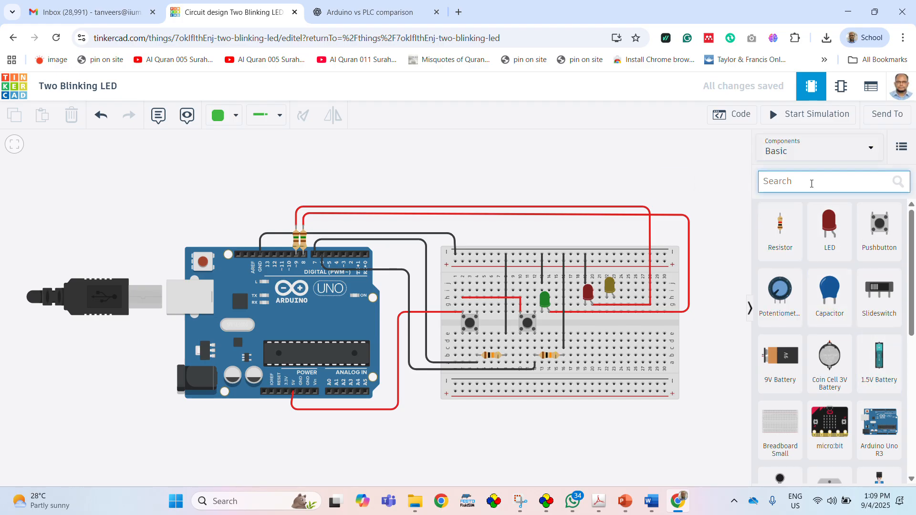
pyautogui.write('wiew')
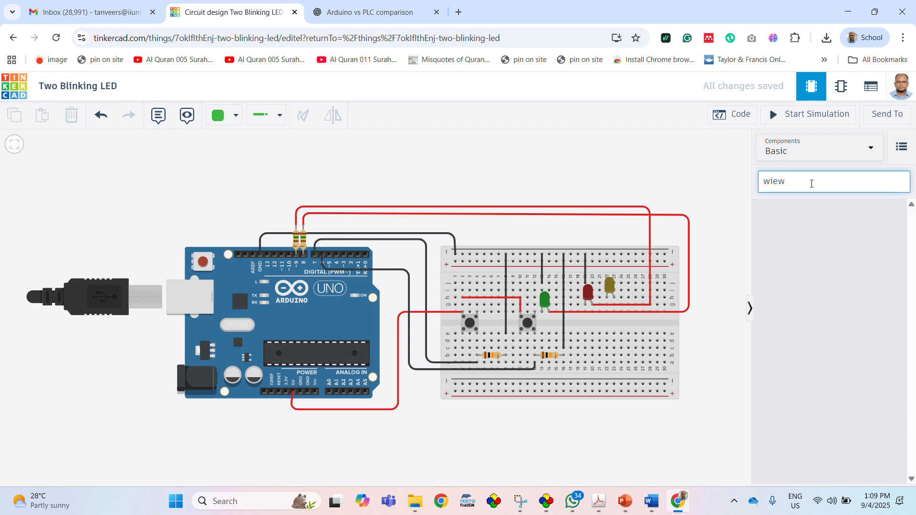
pyautogui.press('BackSpace')
pyautogui.press('BackSpace')
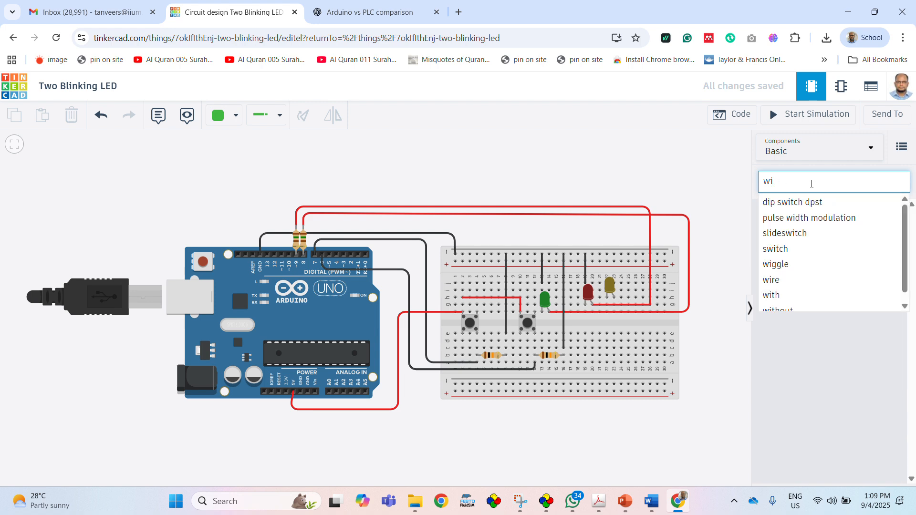
pyautogui.write('e')
pyautogui.press('BackSpace')
pyautogui.write('re')
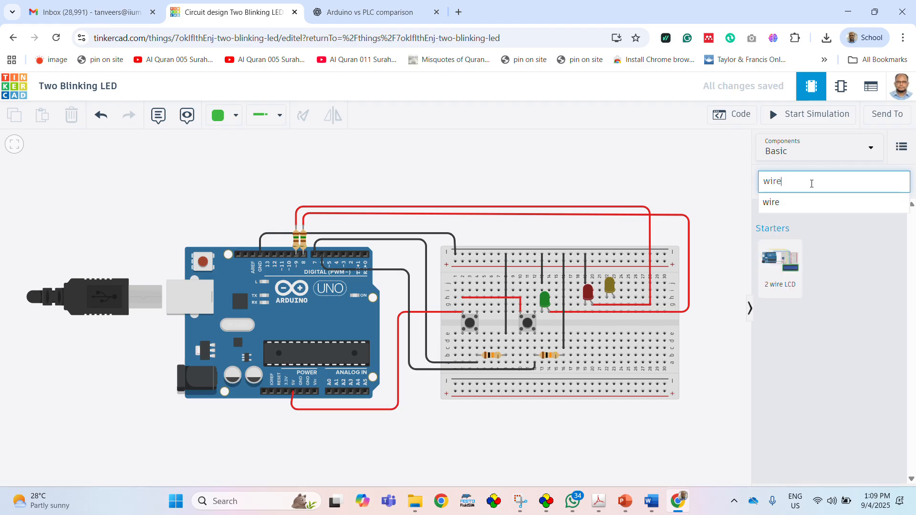
pyautogui.click(794, 204)
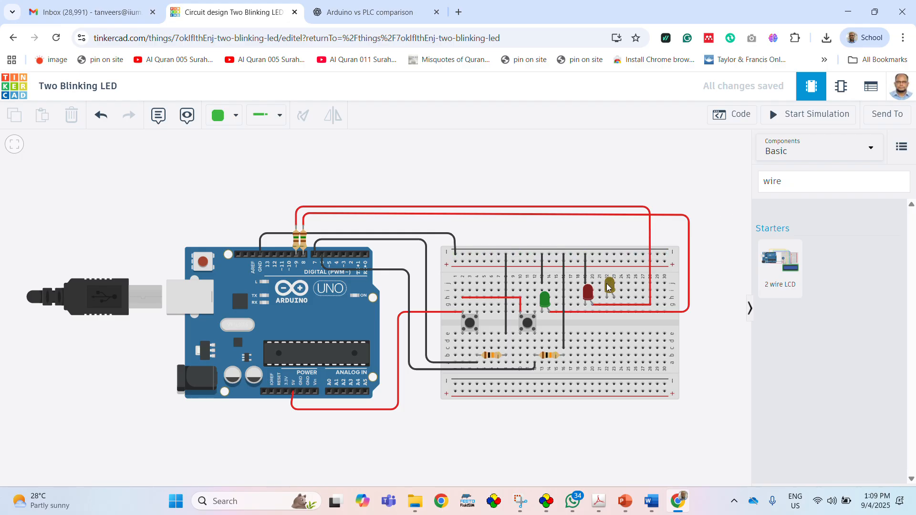
# Move the yellow LED lower on the breadboard and wire its column 22 to the upper negative rail, without a bend in the wire.
pyautogui.moveTo(608, 276)
pyautogui.mouseDown()
pyautogui.moveTo(605, 262)
pyautogui.moveTo(610, 292)
pyautogui.mouseUp()
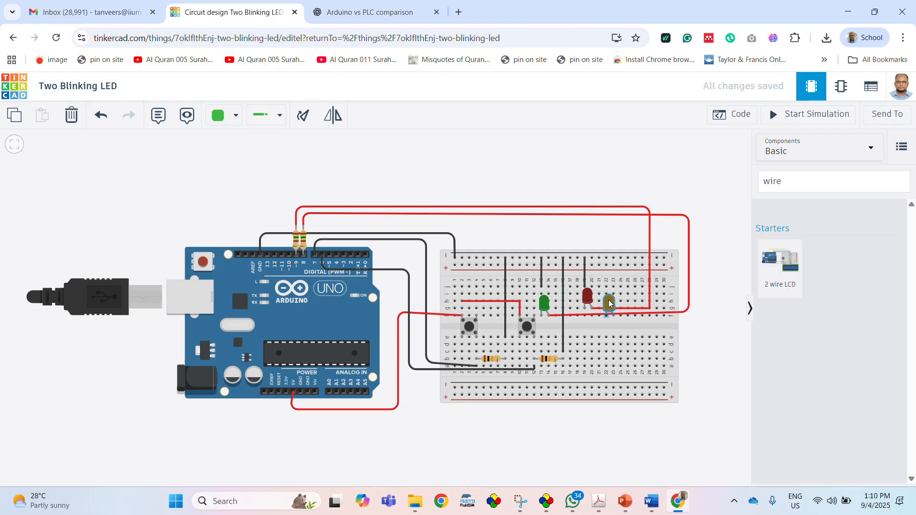
pyautogui.click(607, 287)
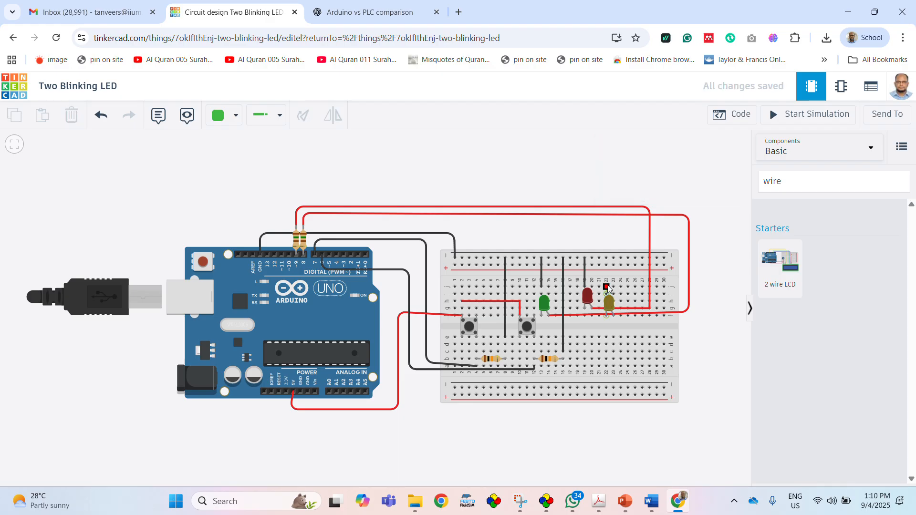
pyautogui.click(606, 259)
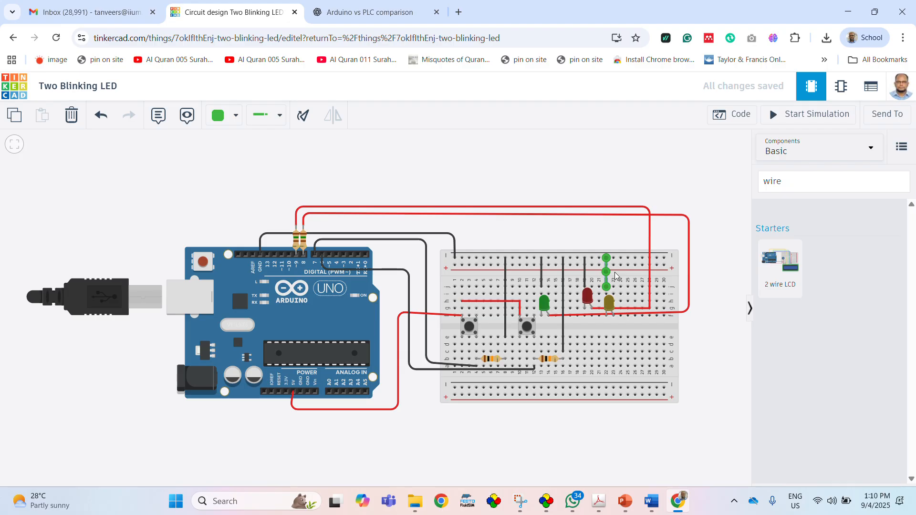
pyautogui.hotkey('ctrl', 'z')
pyautogui.hotkey('ctrl', 'y')
pyautogui.hotkey('ctrl', 'z')
# Set the color of the yellow LED's wire to the negative rail to Black.
pyautogui.click(606, 276)
pyautogui.click(235, 121)
pyautogui.click(243, 154)
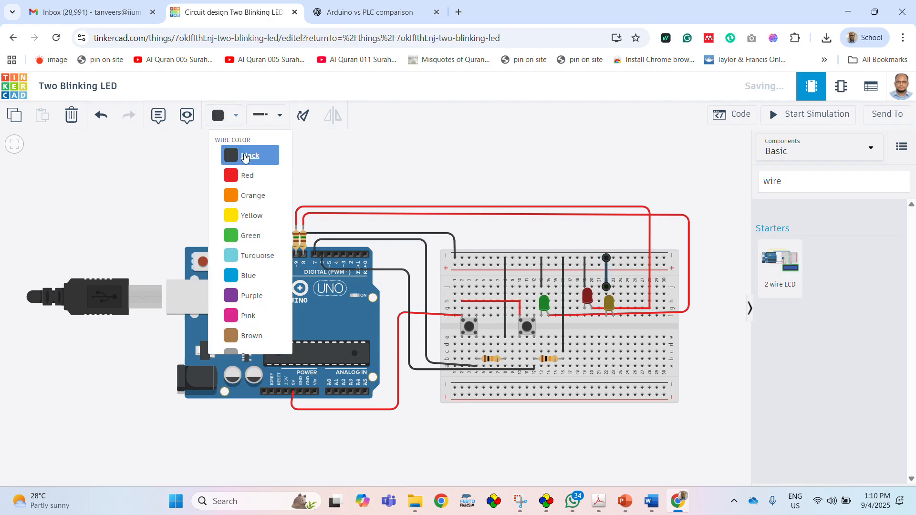
pyautogui.click(702, 201)
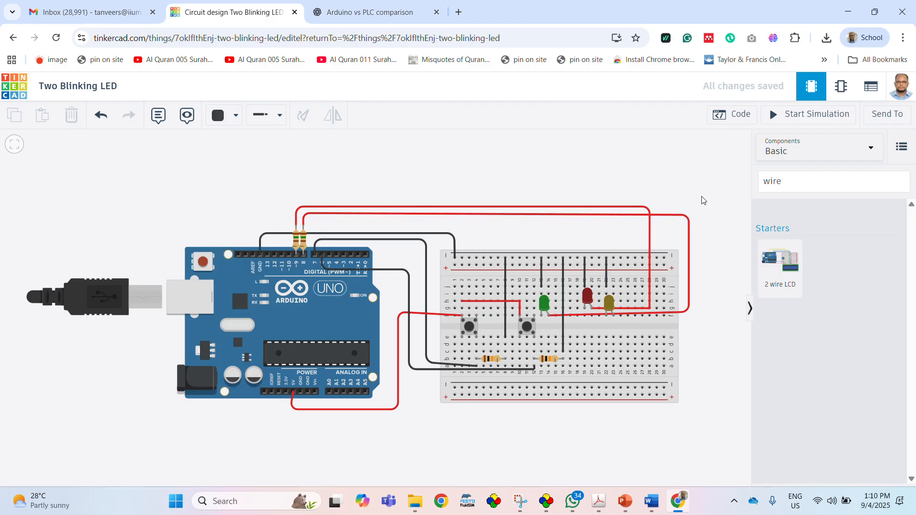
# Draw a wire along row h from the yellow LED's anode column 23 to column 27 and color it Red.
pyautogui.click(617, 304)
pyautogui.click(643, 302)
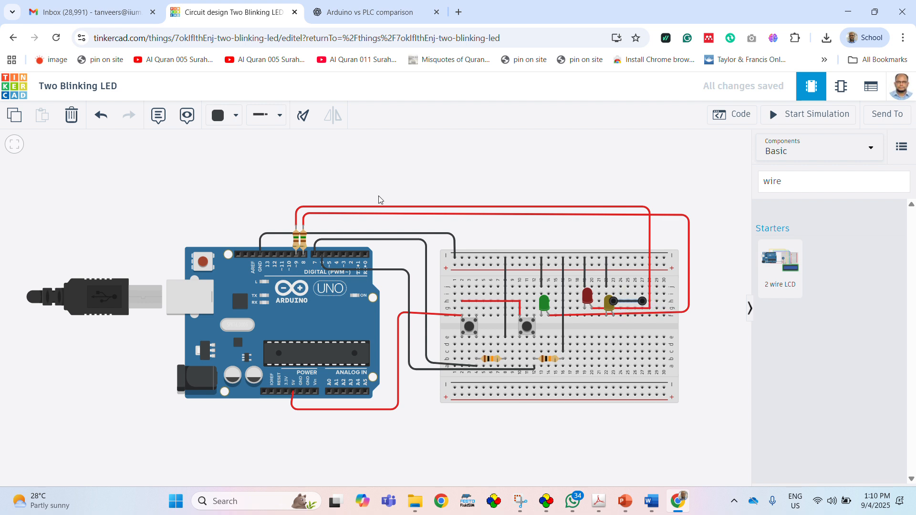
pyautogui.click(237, 116)
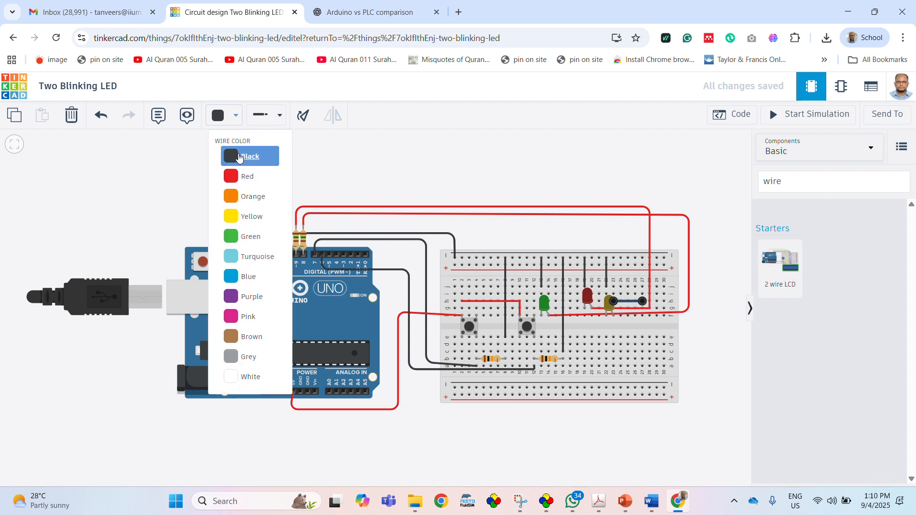
pyautogui.click(245, 177)
pyautogui.click(609, 273)
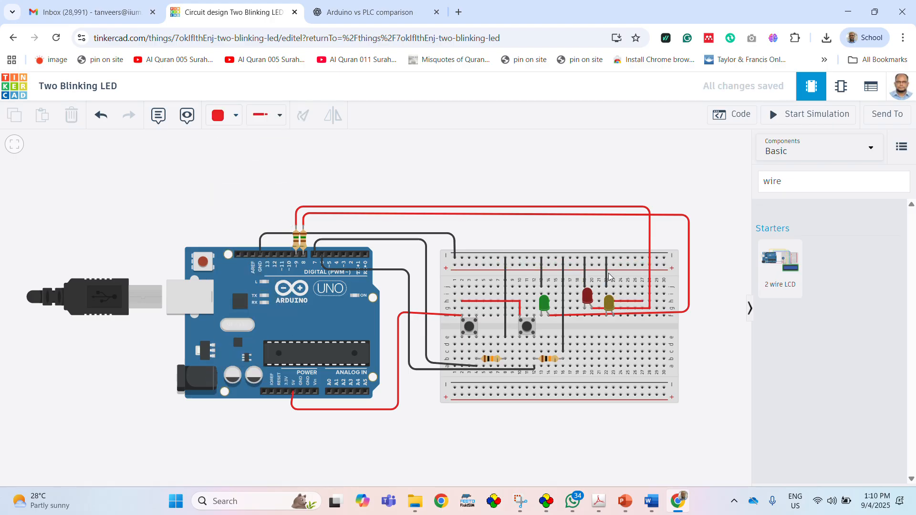
pyautogui.click(646, 316)
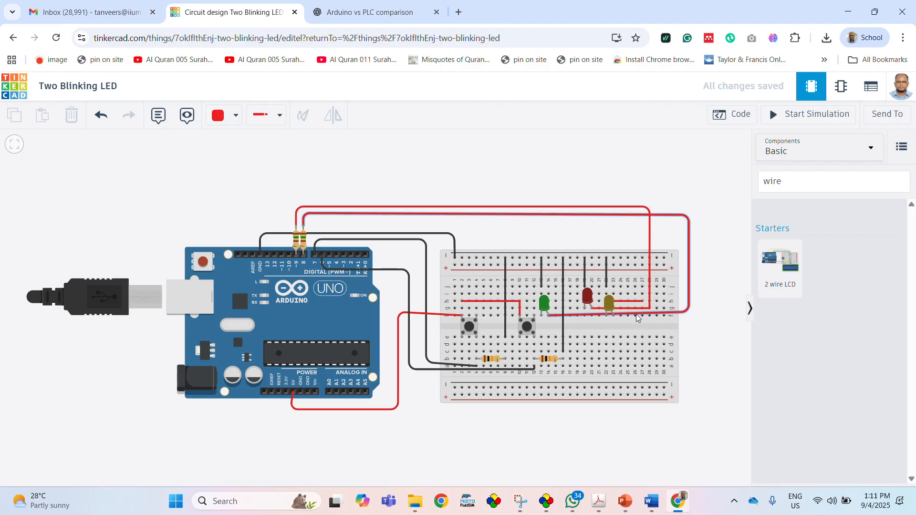
pyautogui.click(628, 301)
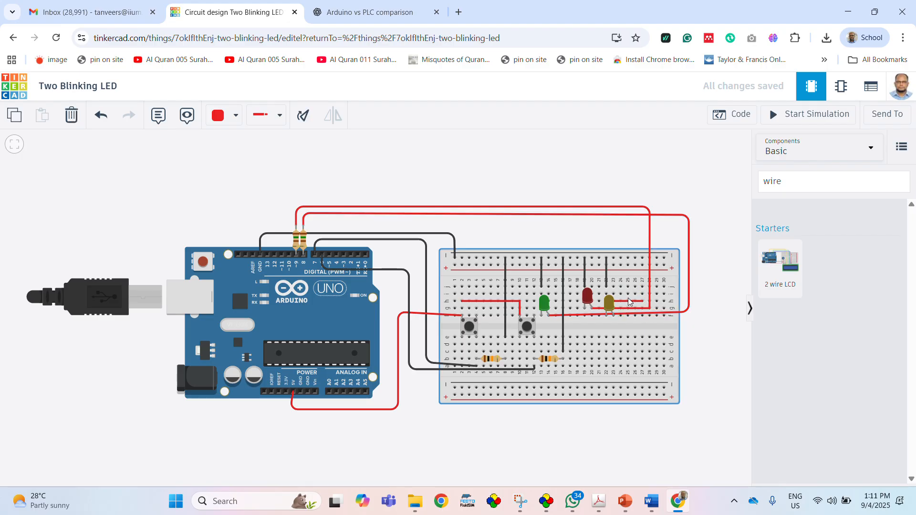
pyautogui.click(629, 301)
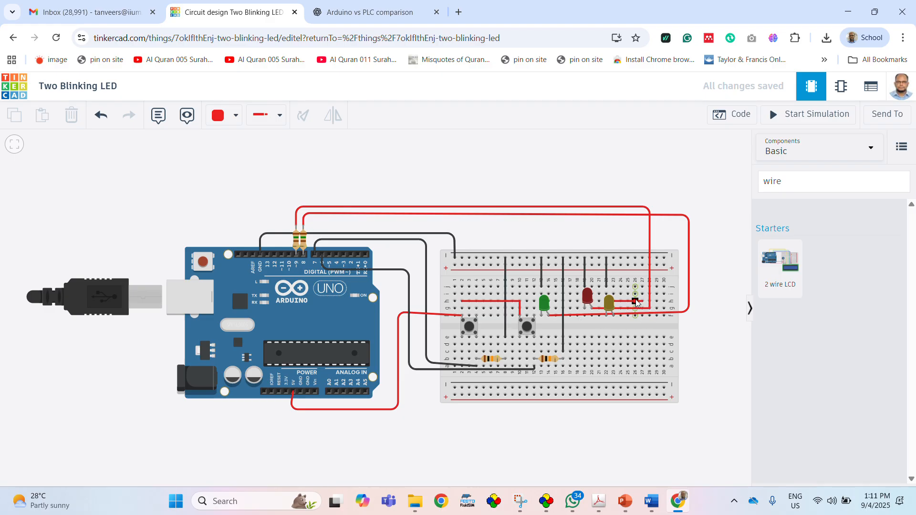
# Discard the yellow LED's row h wire and move the lower bend of the green LED's red wire down and outward.
pyautogui.click(639, 299)
pyautogui.press('Escape')
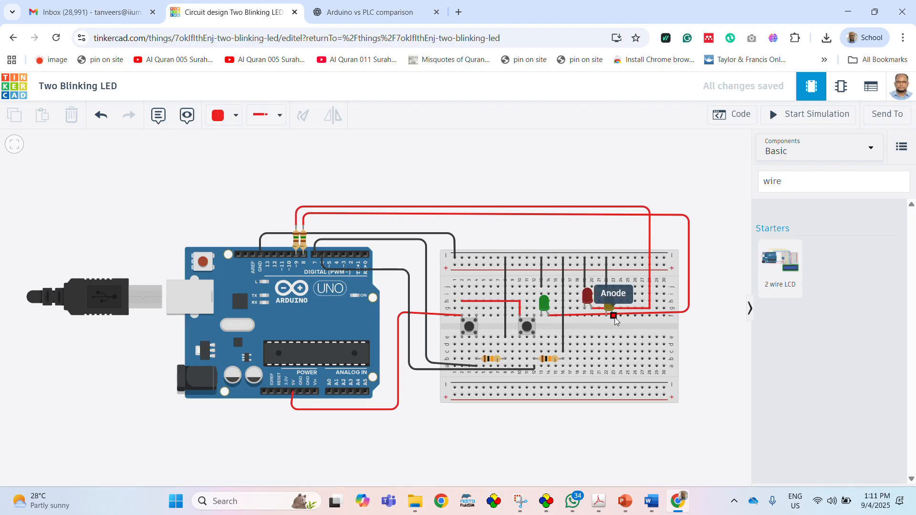
pyautogui.moveTo(626, 312); pyautogui.dragTo(640, 331)
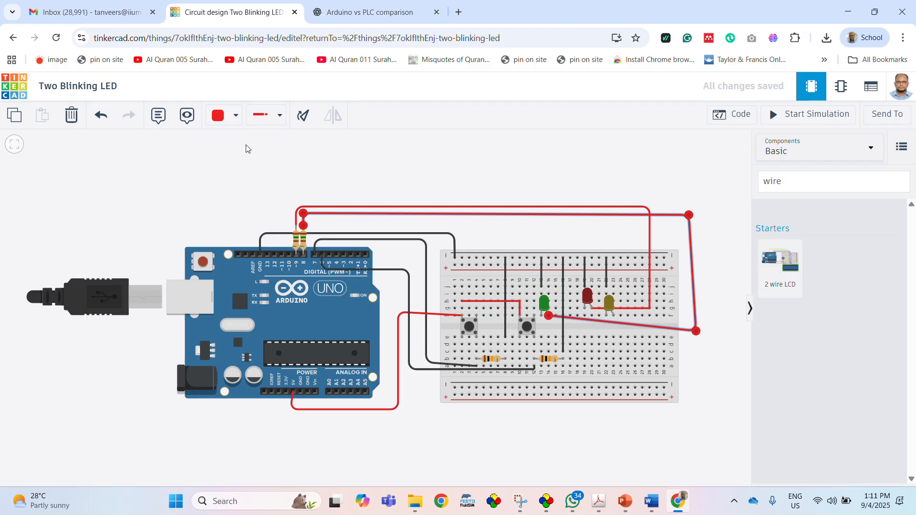
pyautogui.click(621, 316)
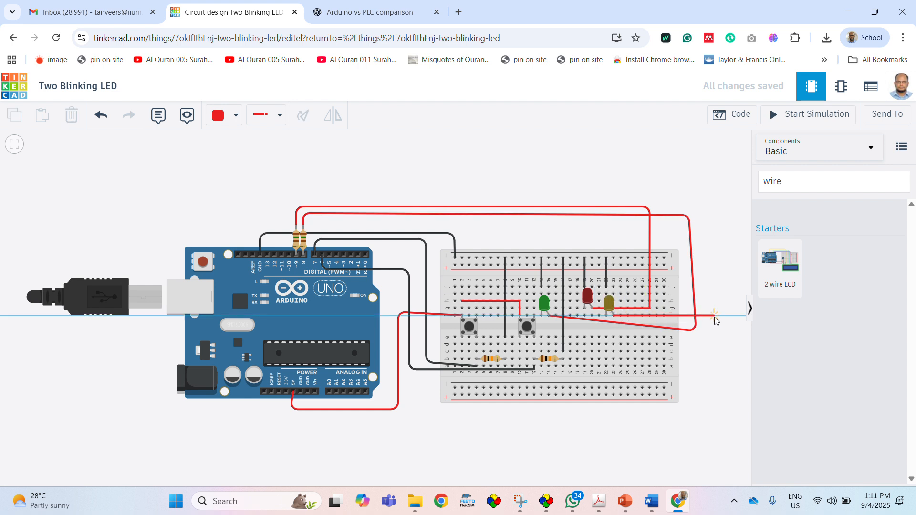
pyautogui.click(714, 316)
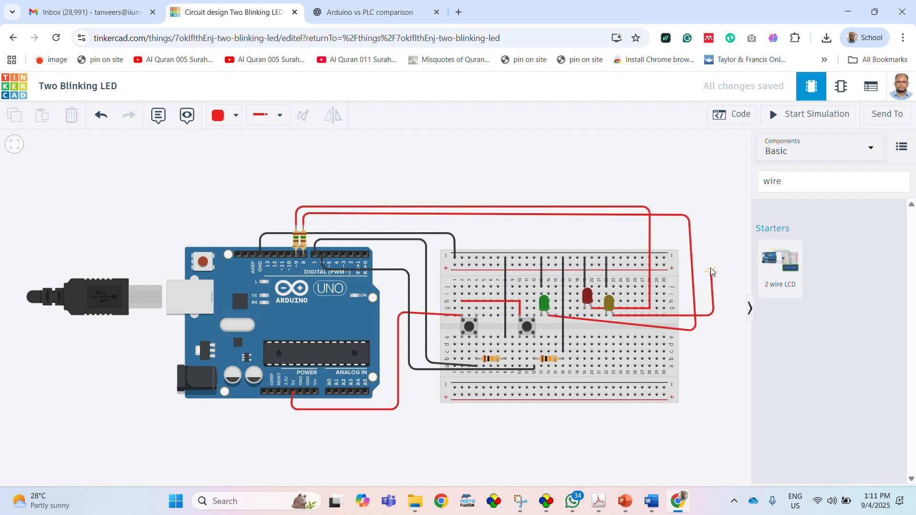
pyautogui.click(709, 177)
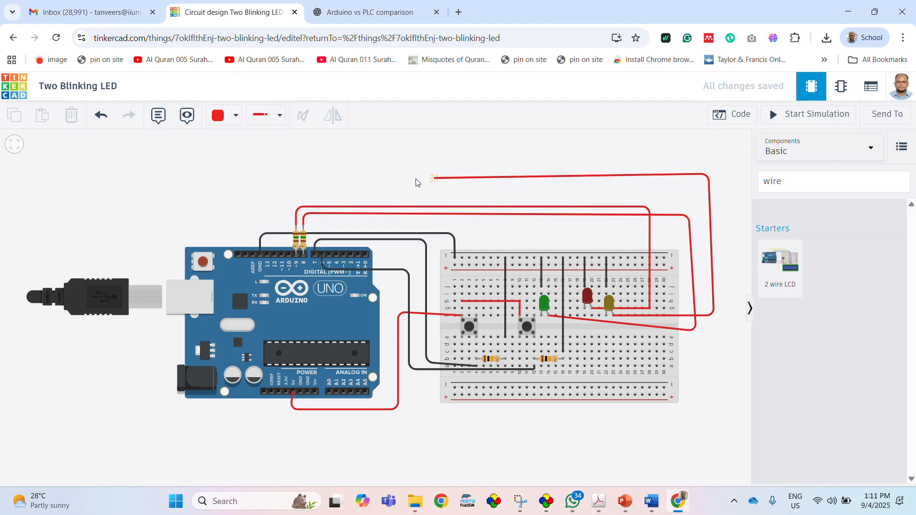
pyautogui.click(282, 186)
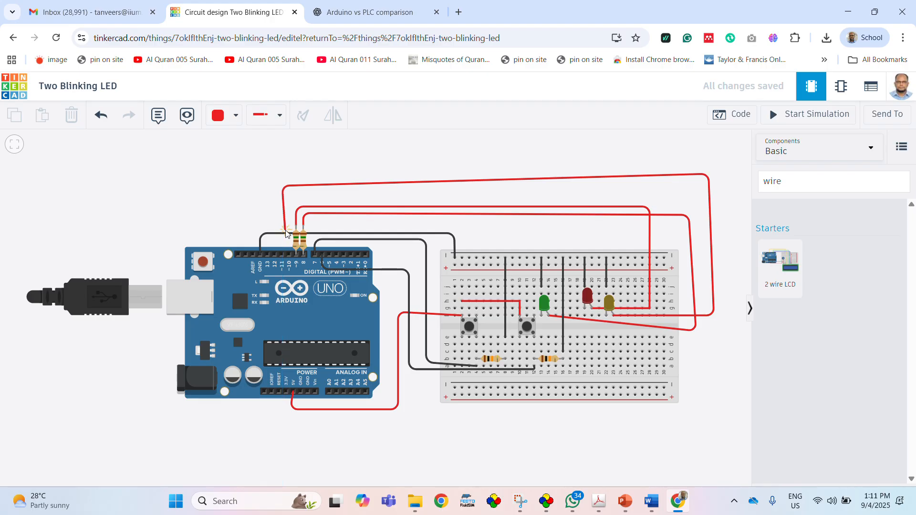
pyautogui.press('Escape')
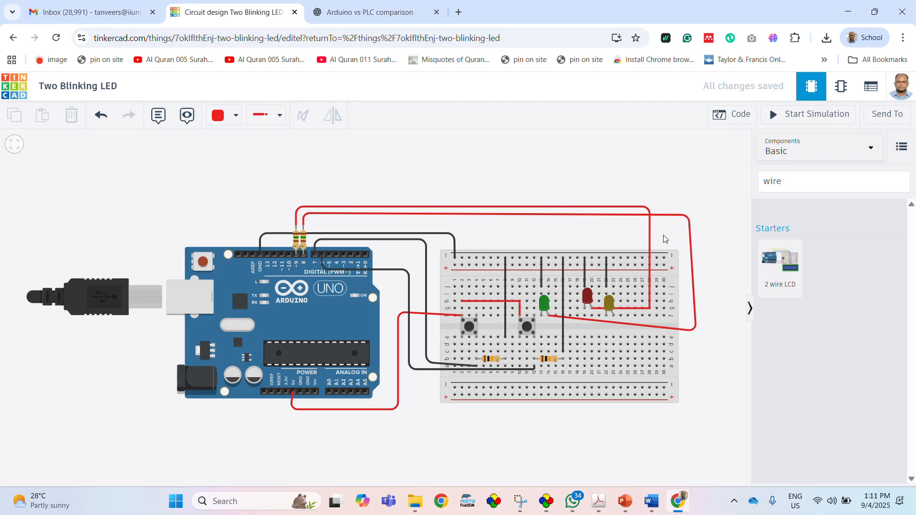
# Duplicate the 150 Ω resistor on Arduino pin 9 and place the copy on pin 10.
pyautogui.click(297, 244)
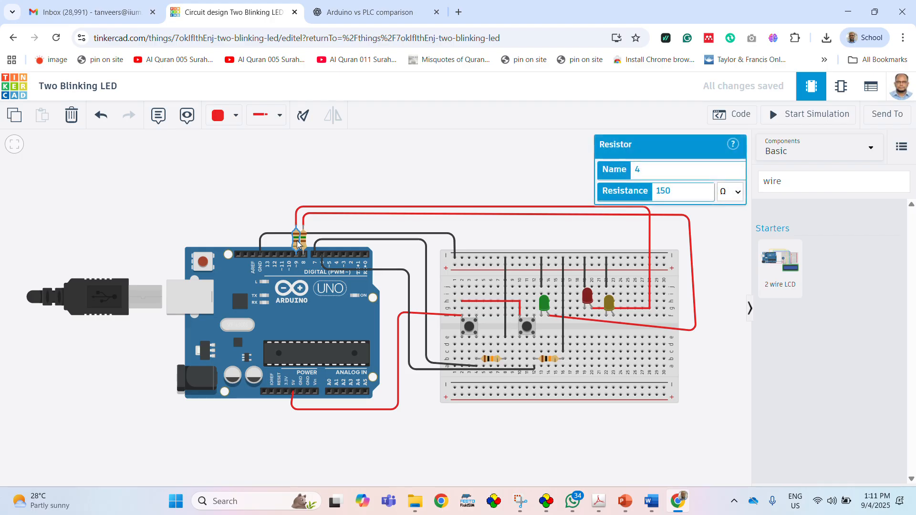
pyautogui.hotkey('ctrl', 'c')
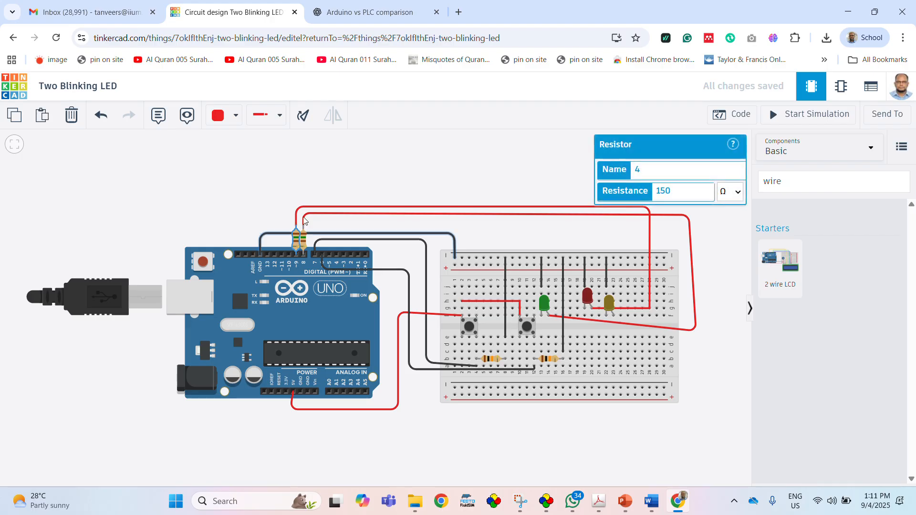
pyautogui.click(372, 173)
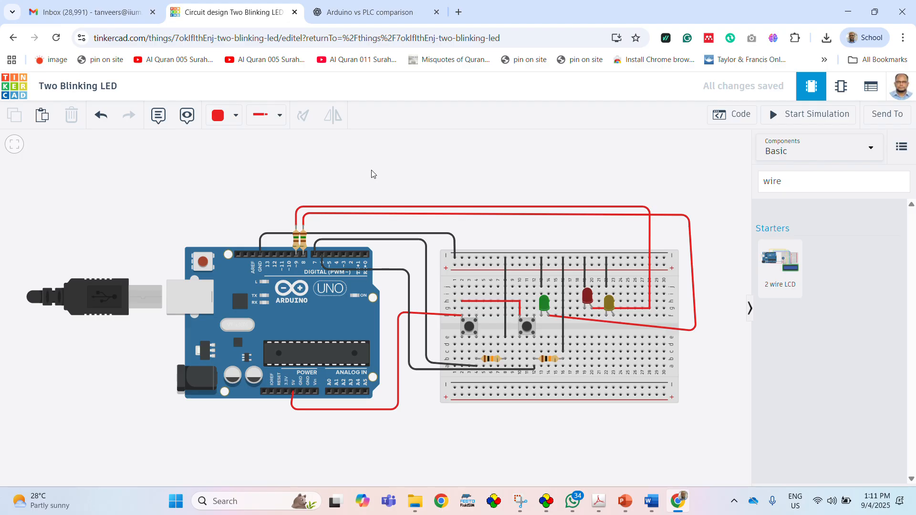
pyautogui.hotkey('ctrl', 'v')
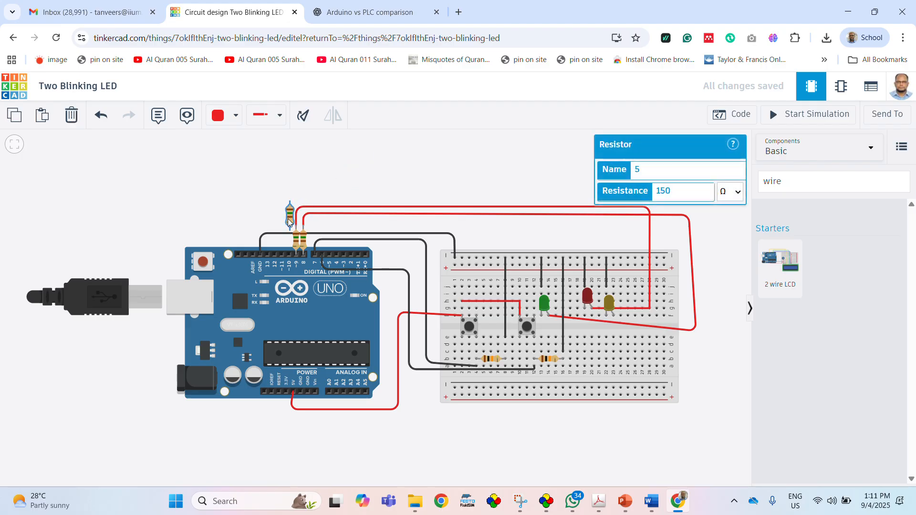
pyautogui.click(288, 237)
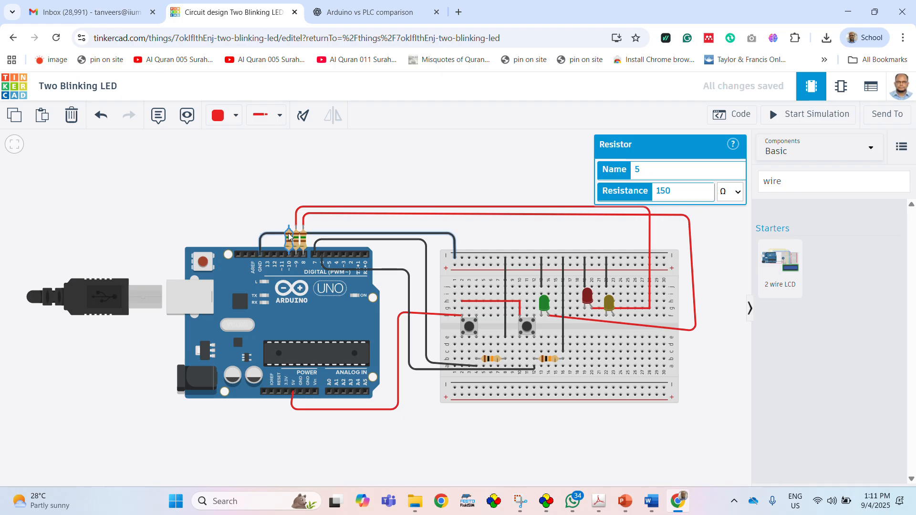
pyautogui.click(352, 174)
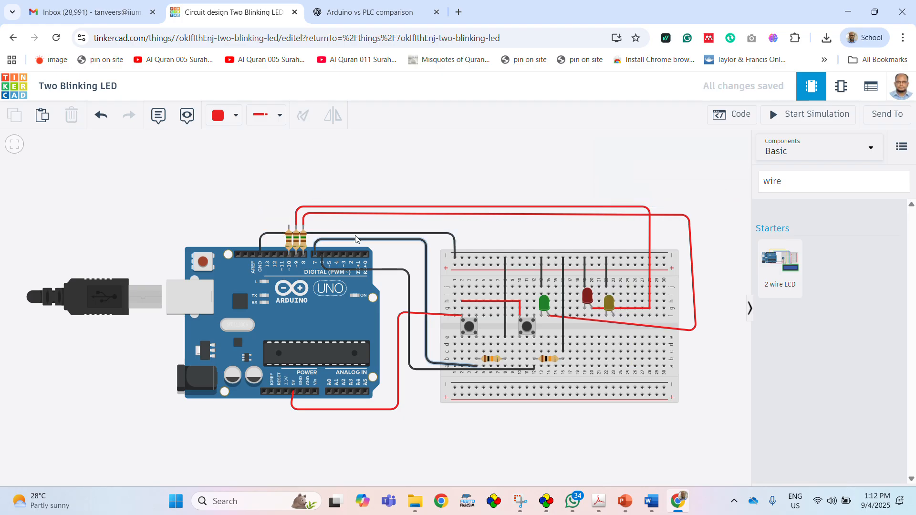
# Wire the yellow LED's anode around the outside of the existing red wires to the free end of the pin 10 resistor.
pyautogui.click(620, 317)
pyautogui.click(727, 309)
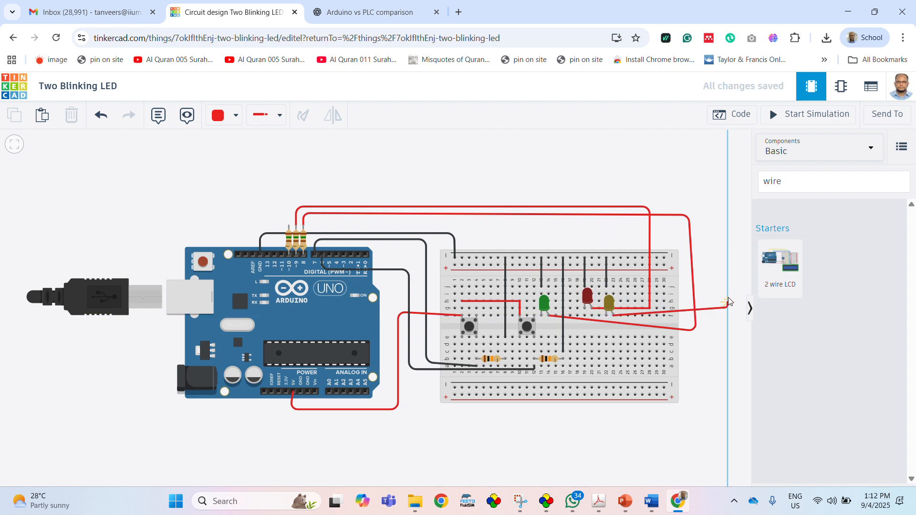
pyautogui.click(720, 176)
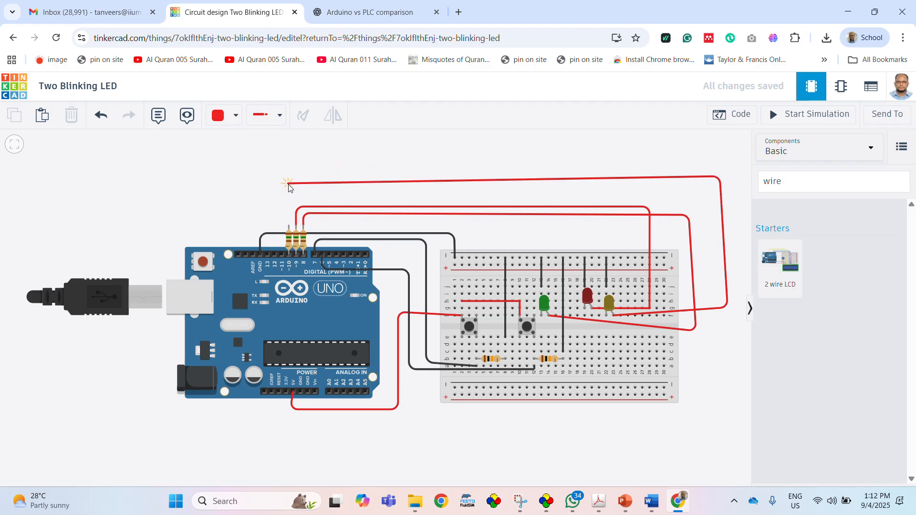
pyautogui.click(289, 183)
pyautogui.click(290, 226)
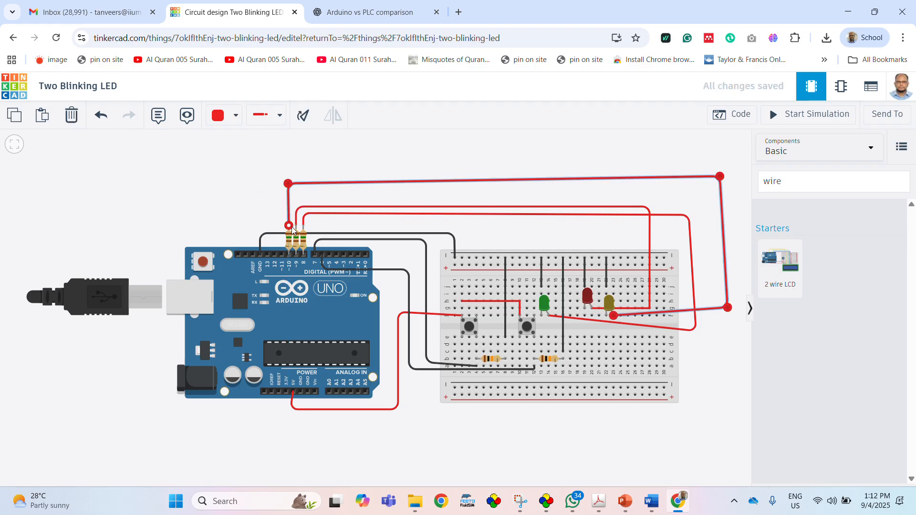
pyautogui.press('Escape')
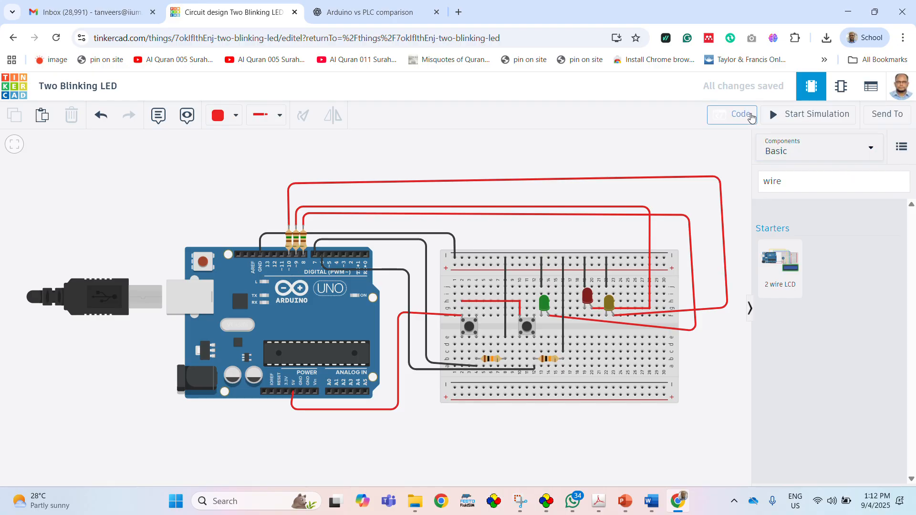
# Open the Arduino code and declare "int yellowLED = 10;" on a new line below the redLED declaration.
pyautogui.click(751, 116)
pyautogui.scroll(5, 708, 213)
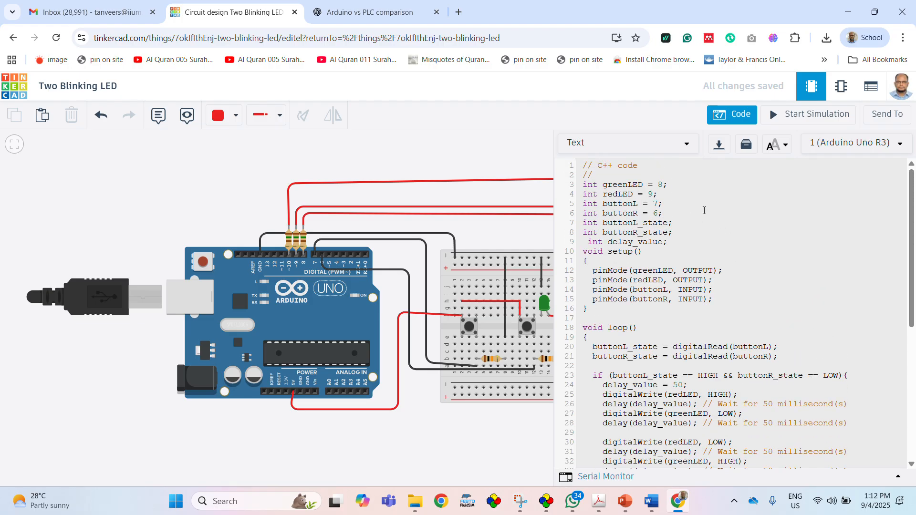
pyautogui.click(679, 197)
pyautogui.press('Return')
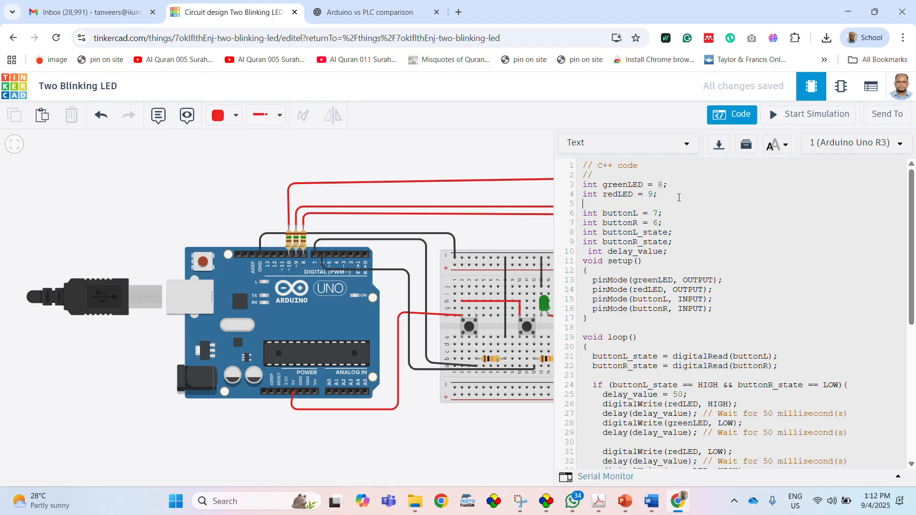
pyautogui.write('int yellowLED = 10;')
# Copy "digitalWrite(greenLED, LOW);" from the first if block to line 30 and add a blank line below it.
pyautogui.scroll(-5, 690, 227)
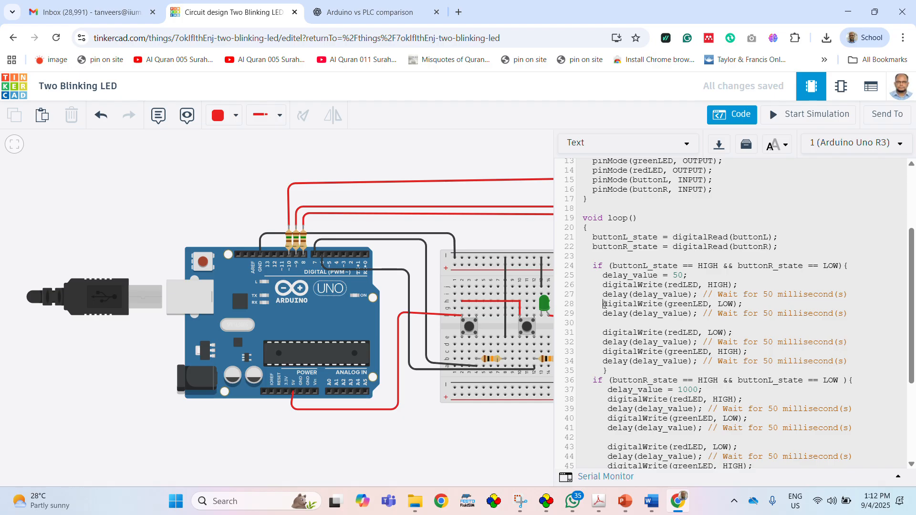
pyautogui.moveTo(604, 304); pyautogui.dragTo(745, 304)
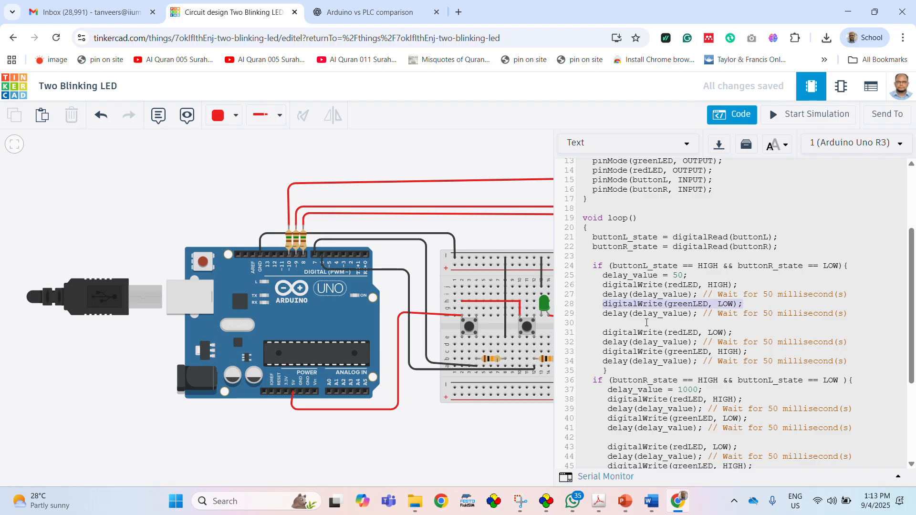
pyautogui.click(613, 325)
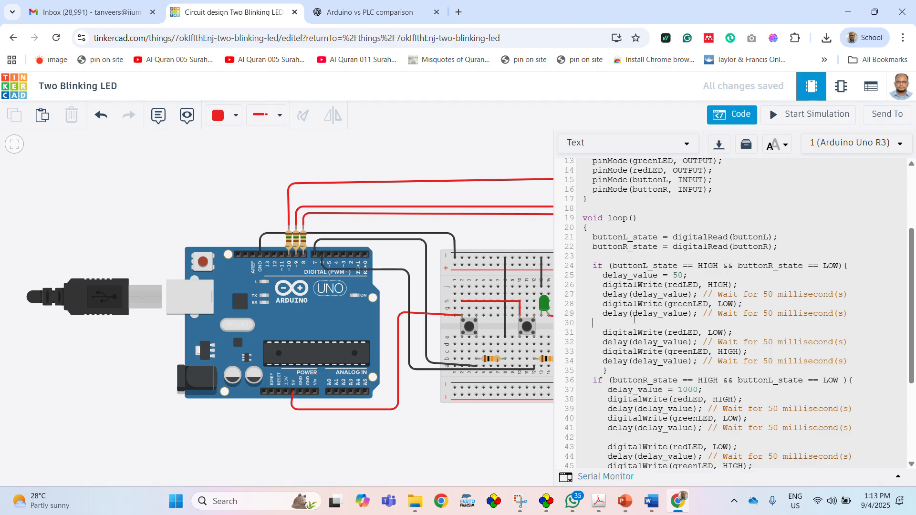
pyautogui.hotkey('ctrl', 'v')
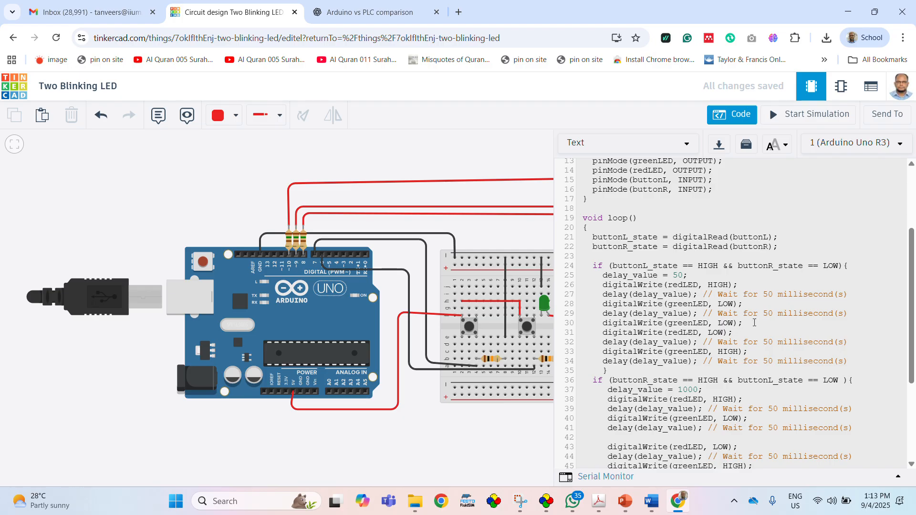
pyautogui.press('Return')
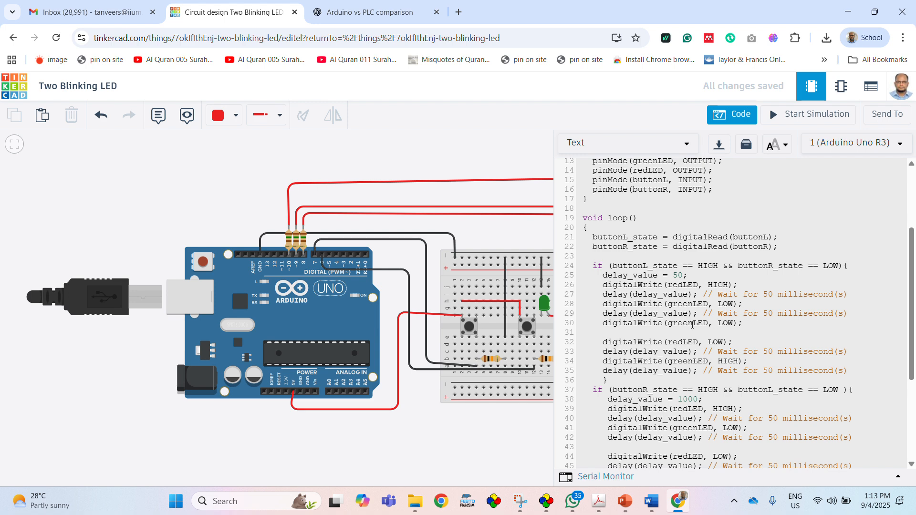
# Change greenLED to YelloLED in the copied digitalWrite statement on line 30.
pyautogui.press('BackSpace')
pyautogui.press('BackSpace')
pyautogui.press('BackSpace')
pyautogui.press('BackSpace')
pyautogui.press('BackSpace')
pyautogui.write('Yello')
# Check the variable declarations and change the line 30 statement to "digitalWrite(yelloLED, HIGH);".
pyautogui.scroll(2, 742, 206)
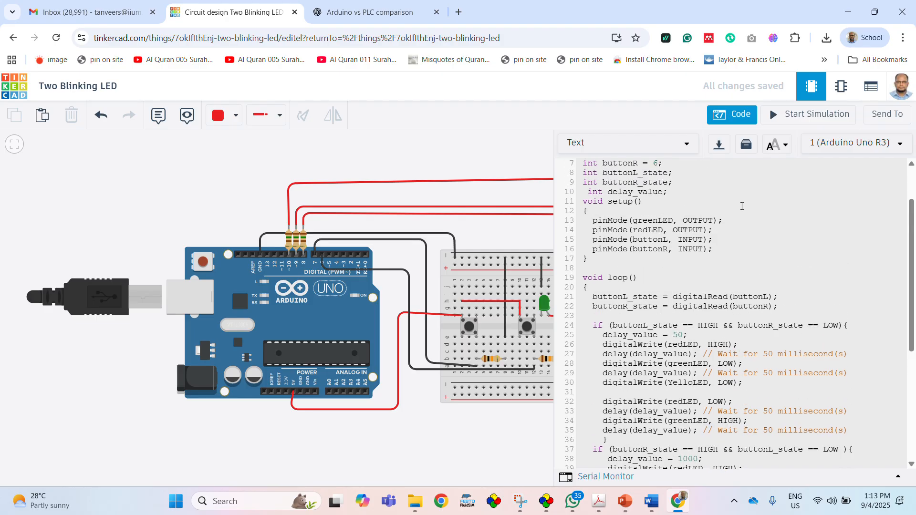
pyautogui.scroll(2, 742, 206)
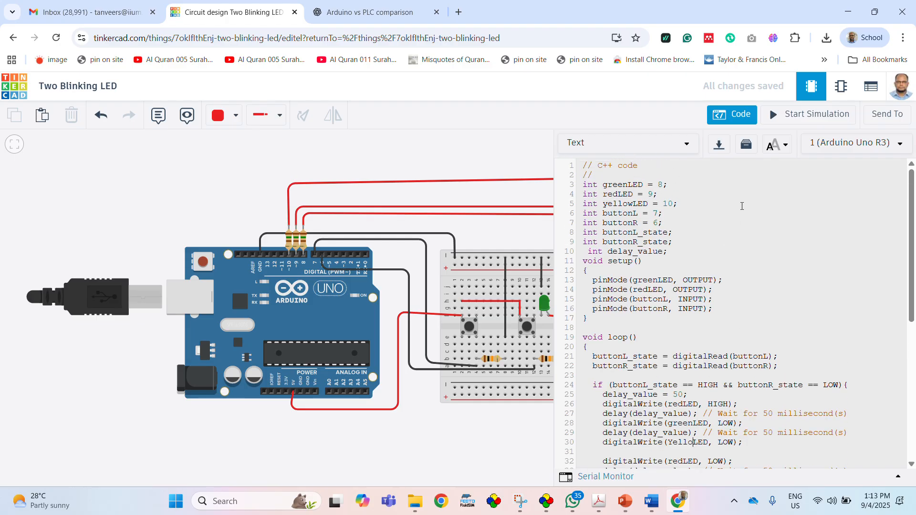
pyautogui.scroll(-2, 742, 207)
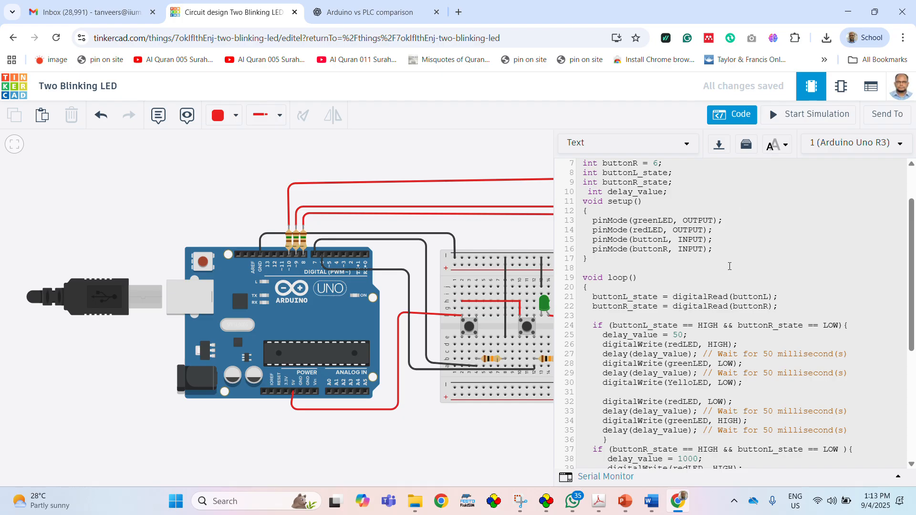
pyautogui.press('BackSpace')
pyautogui.write('y')
pyautogui.press('BackSpace')
pyautogui.press('BackSpace')
pyautogui.press('BackSpace')
pyautogui.write('hi')
pyautogui.press('BackSpace')
pyautogui.press('BackSpace')
pyautogui.write('HIGH')
# Copy "delay(delay_value);" without its comment onto a new line below the yelloLED statement.
pyautogui.moveTo(696, 373); pyautogui.dragTo(606, 377)
pyautogui.hotkey('ctrl', 'c')
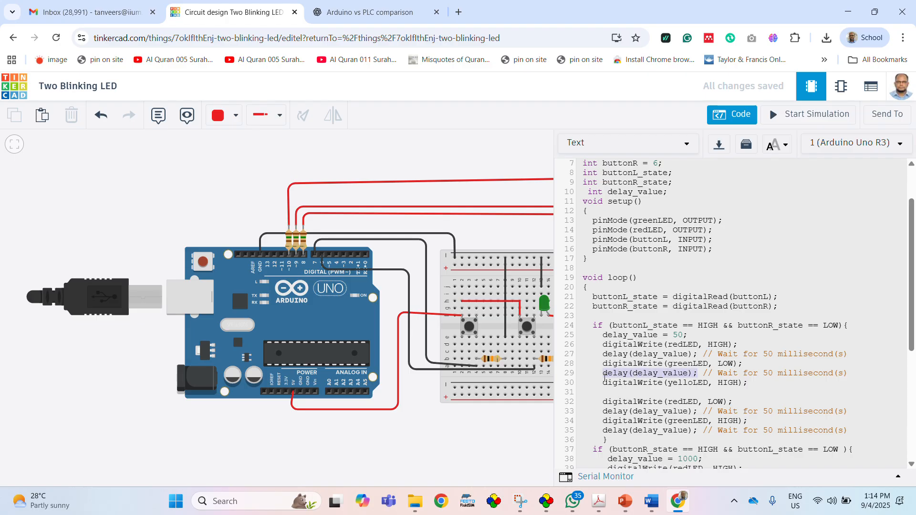
pyautogui.click(756, 384)
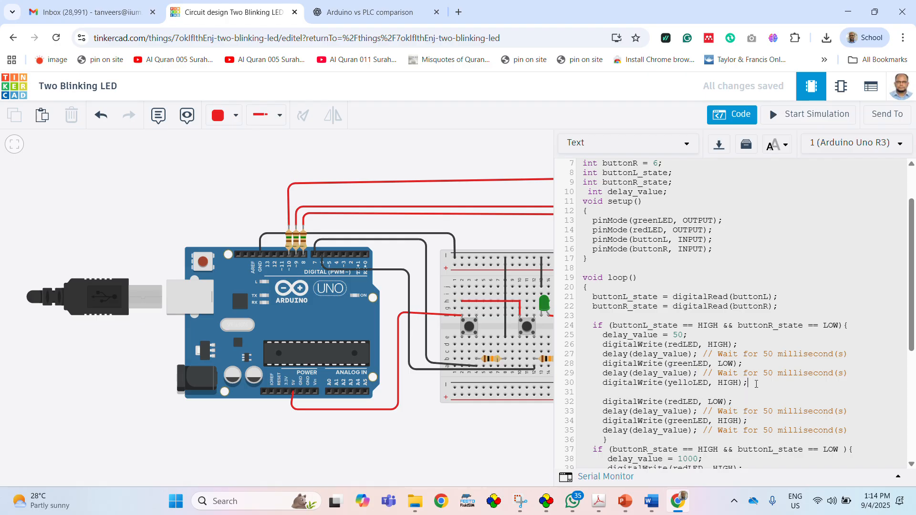
pyautogui.press('Return')
pyautogui.hotkey('ctrl', 'v')
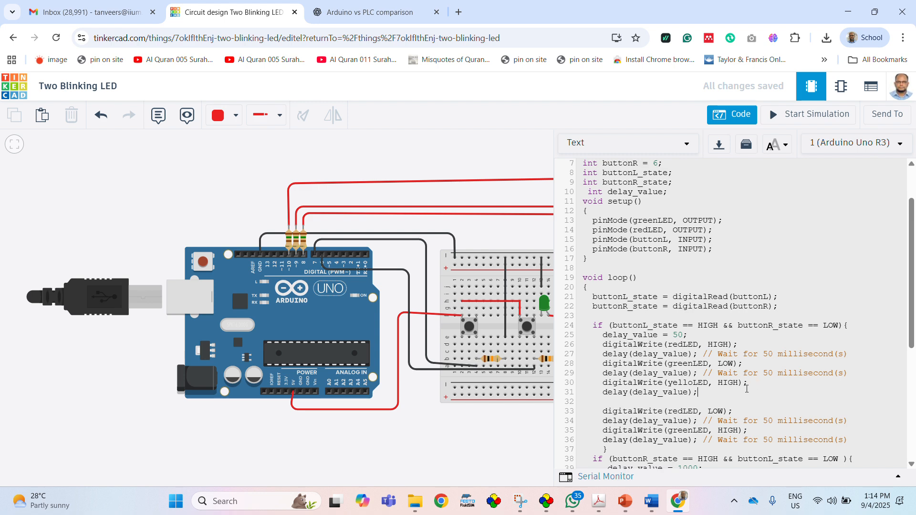
# Copy the yelloLED digitalWrite and delay lines to the end of the first if block, after the last greenLED delay.
pyautogui.moveTo(701, 393); pyautogui.dragTo(604, 387)
pyautogui.hotkey('ctrl', 'c')
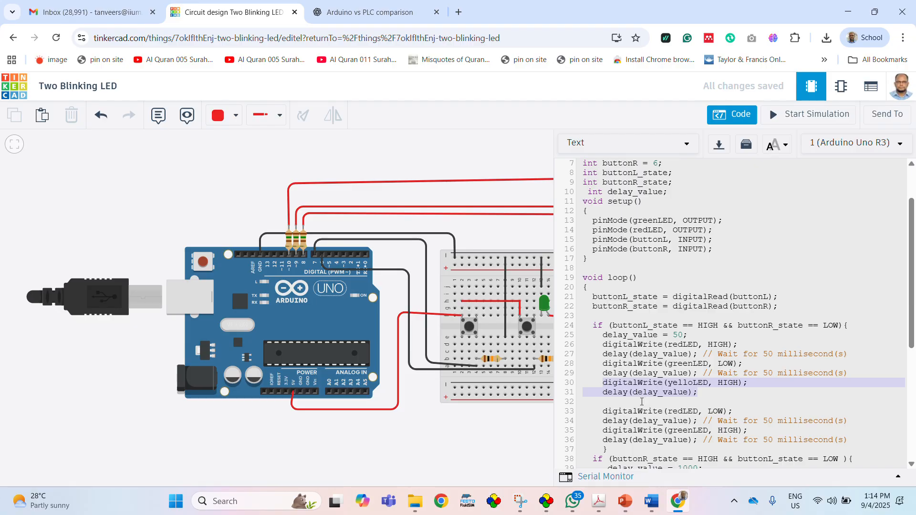
pyautogui.scroll(-4, 718, 396)
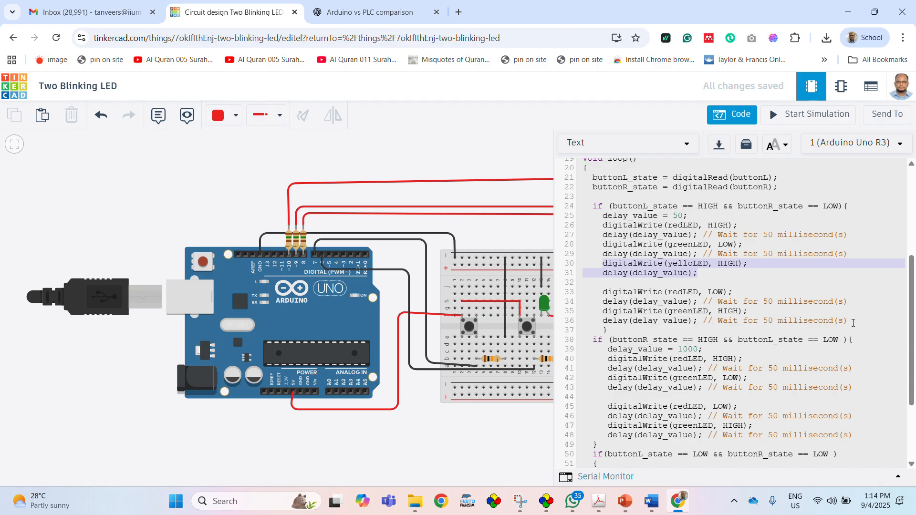
pyautogui.click(853, 323)
pyautogui.press('Return')
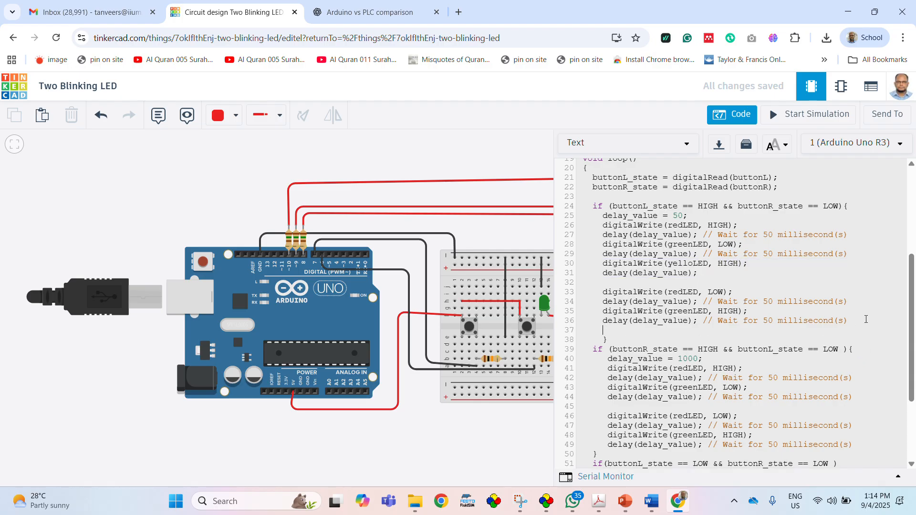
pyautogui.hotkey('ctrl', 'v')
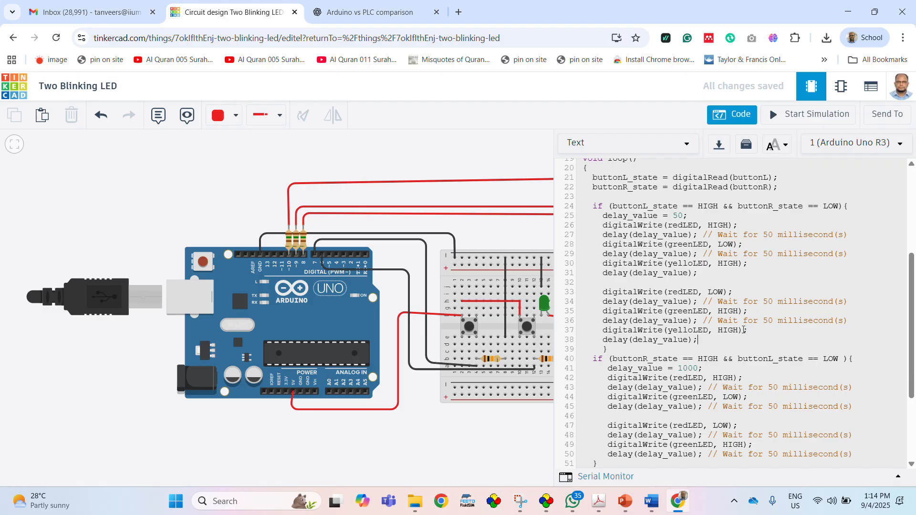
# Set the state in the copied yelloLED digitalWrite statement on line 37 to LOW.
pyautogui.click(739, 330)
pyautogui.press('BackSpace')
pyautogui.press('BackSpace')
pyautogui.press('BackSpace')
pyautogui.press('BackSpace')
pyautogui.write('LOW')
pyautogui.scroll(4, 780, 318)
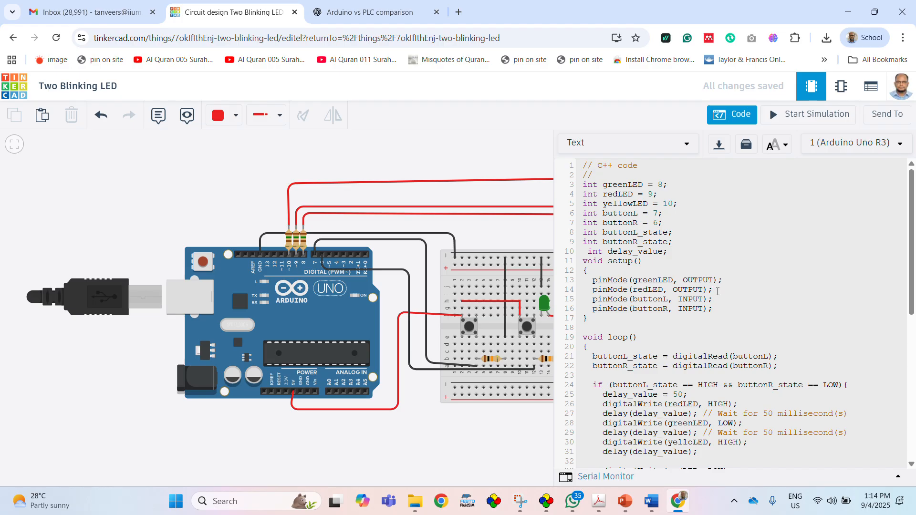
# Add "pinMode(yellowLED, OUTPUT);" below the redLED pinMode line in setup and test-compile the code by starting the simulation.
pyautogui.press('Return')
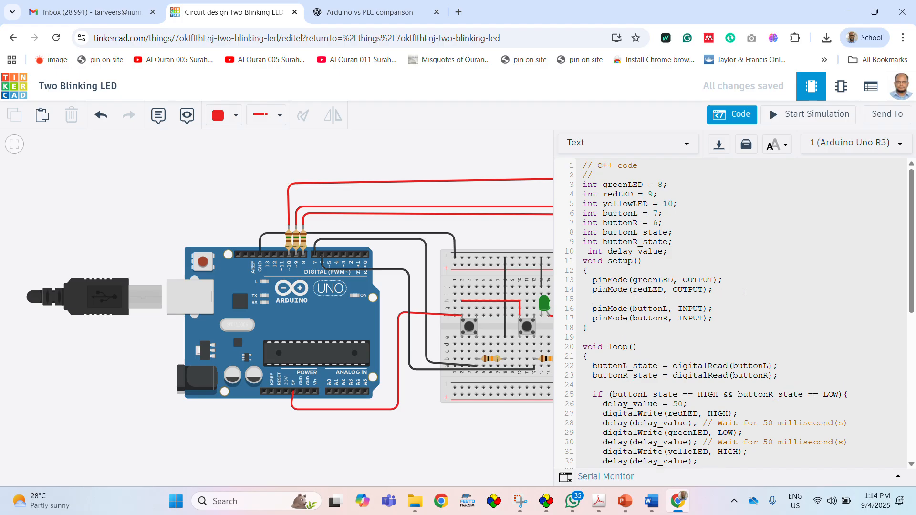
pyautogui.write('pinMode(yellowLED, OUTPUT')
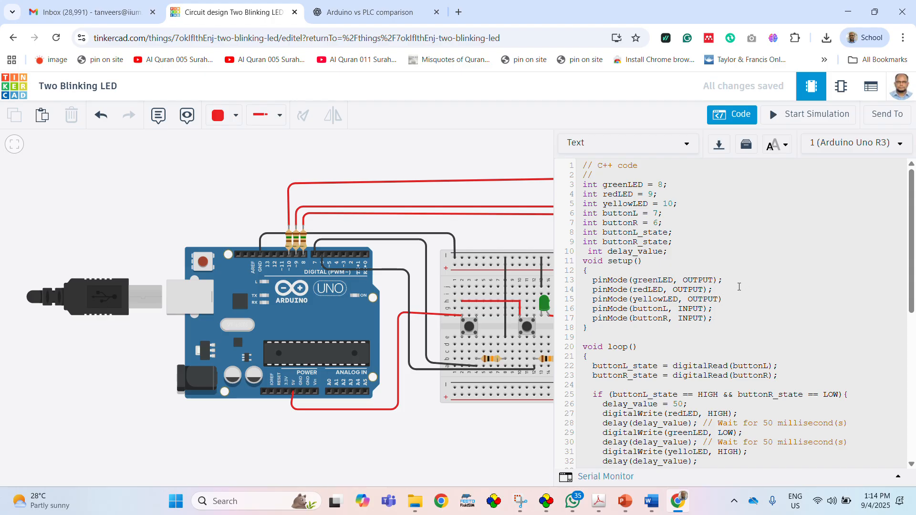
pyautogui.click(799, 116)
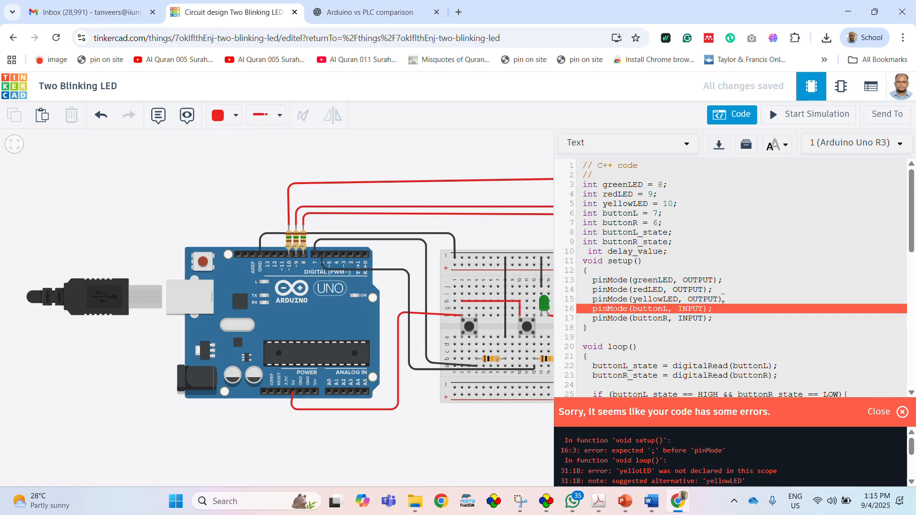
pyautogui.write(';')
pyautogui.click(808, 120)
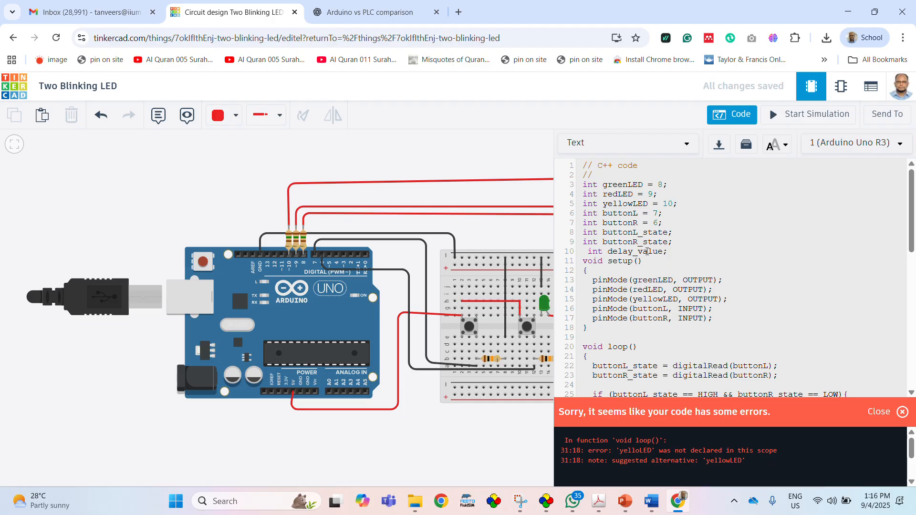
# Correct the misspelled "yelloLED" to "yellowLED" in the digitalWrite statements on lines 31 and 38.
pyautogui.moveTo(648, 206); pyautogui.dragTo(603, 203)
pyautogui.click(678, 299)
pyautogui.scroll(-2, 750, 310)
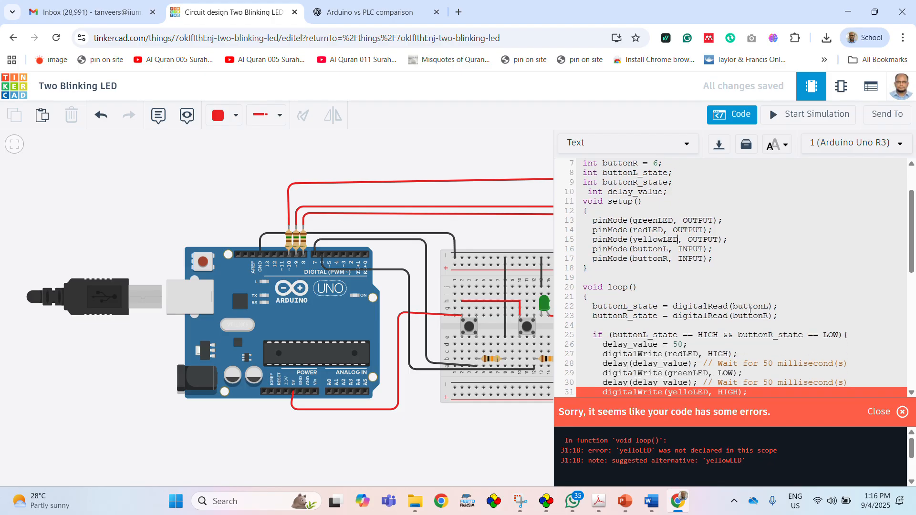
pyautogui.scroll(-2, 750, 310)
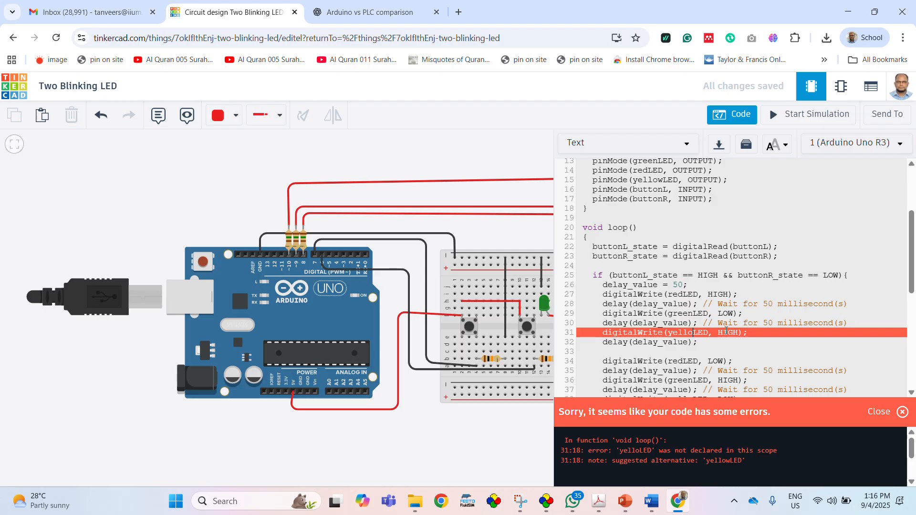
pyautogui.write('w')
pyautogui.click(804, 117)
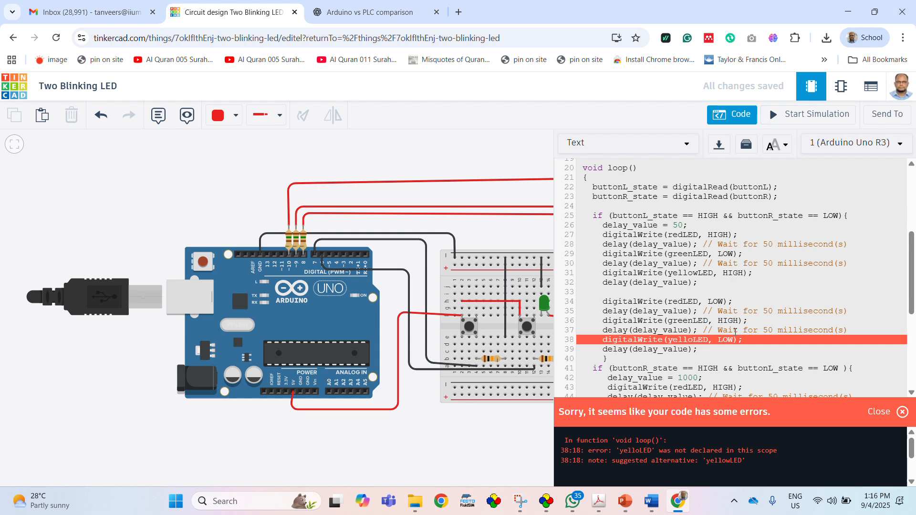
pyautogui.write('w')
# Start the simulation, hide the code editor to show the whole circuit, and operate the left pushbutton on the breadboard.
pyautogui.click(793, 115)
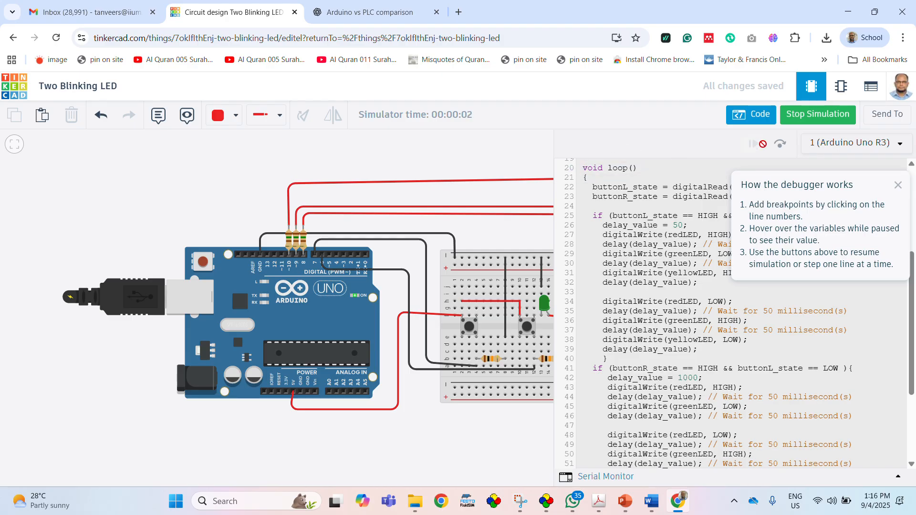
pyautogui.click(756, 116)
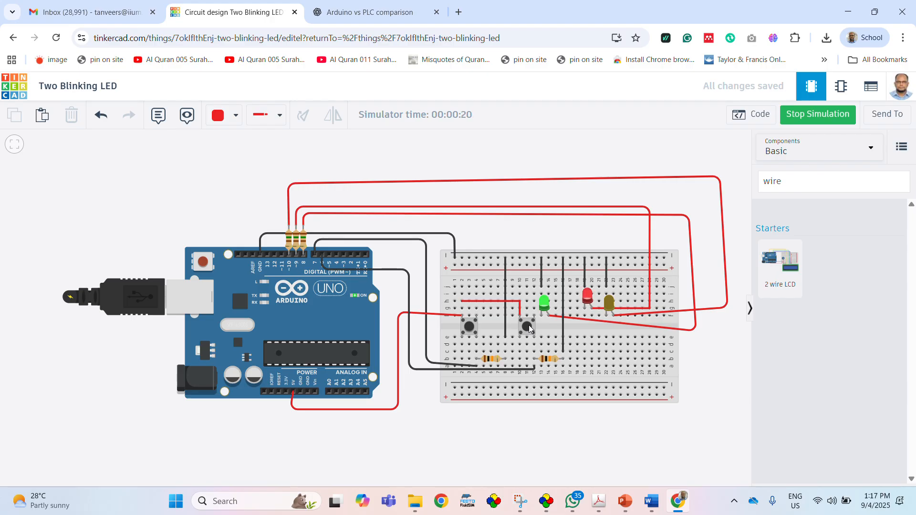
pyautogui.click(470, 328)
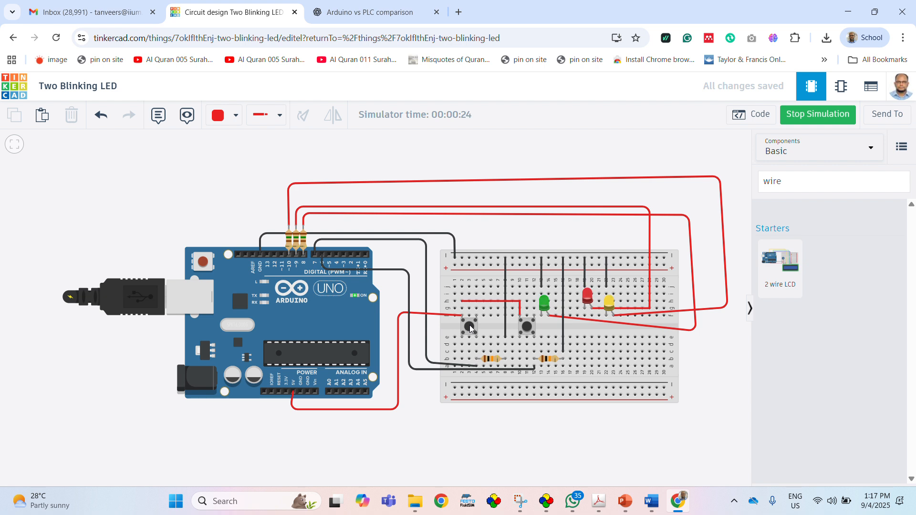